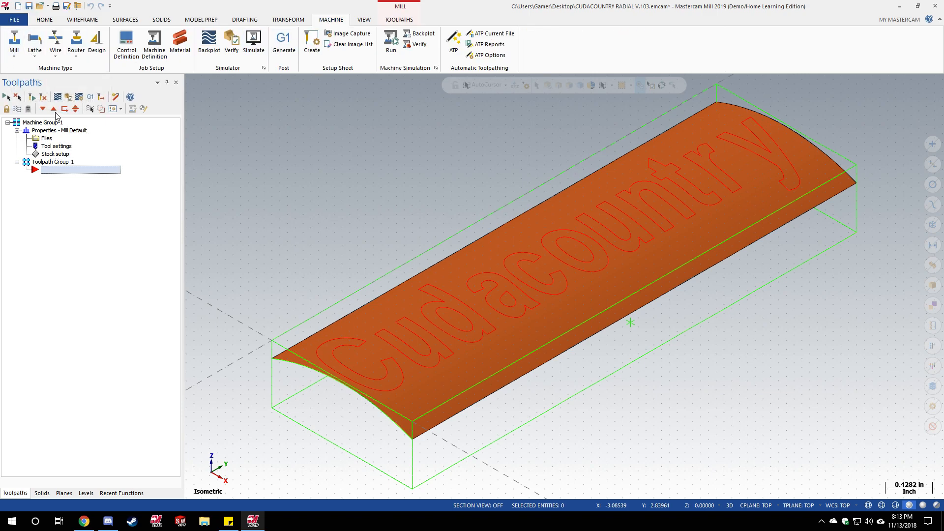
Review the machine group's stock setup, including its shape, dimensions and origin
click(60, 155)
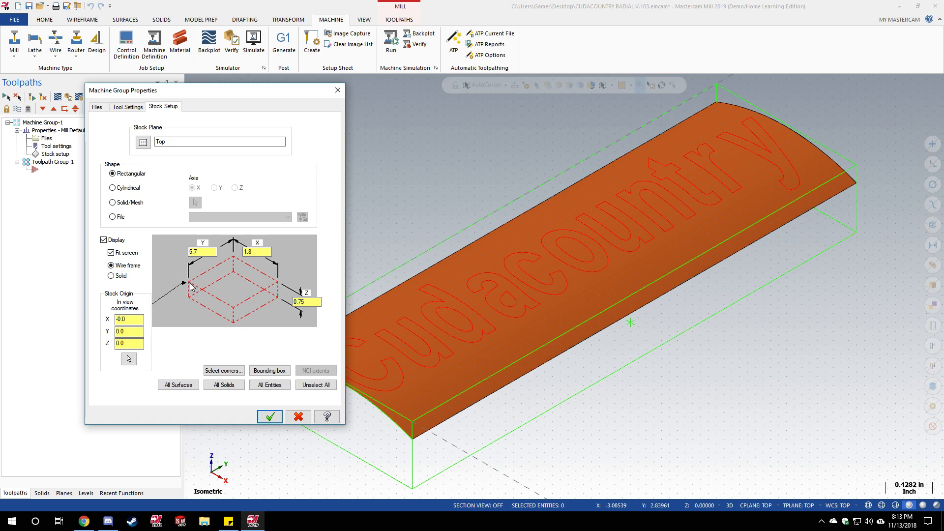
click(270, 417)
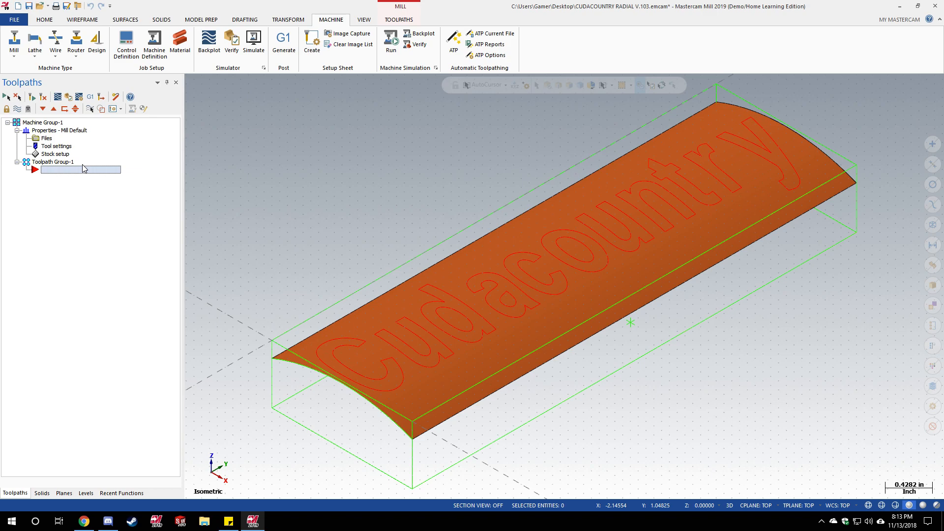
Create a surface high speed toolpath and set its type to Radial finishing
click(399, 20)
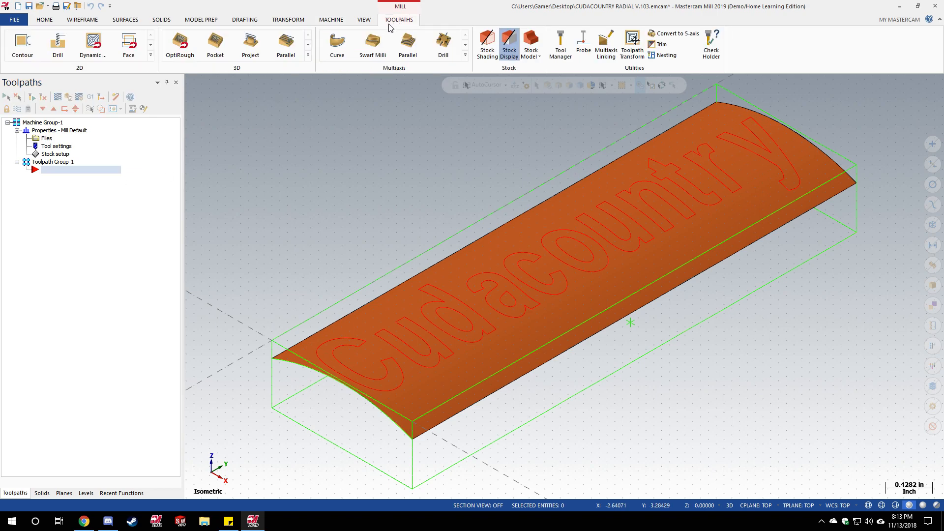
click(308, 55)
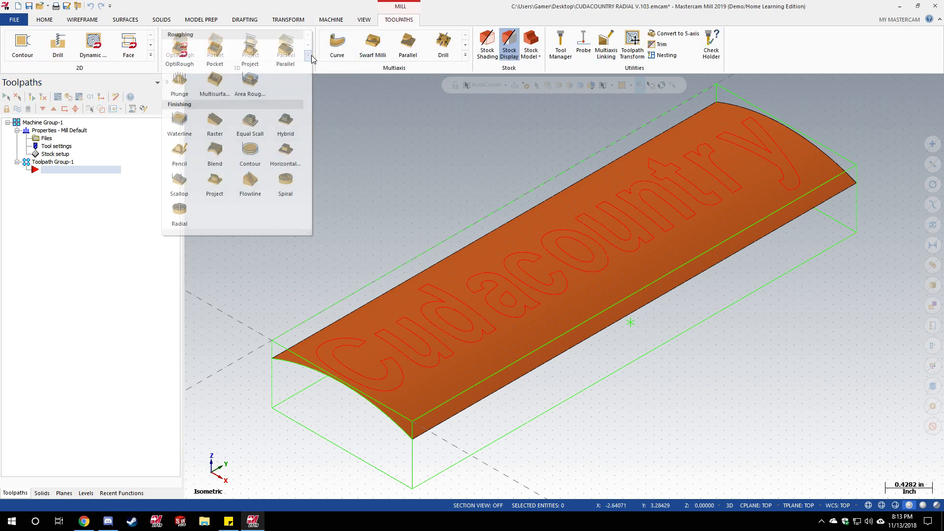
click(181, 214)
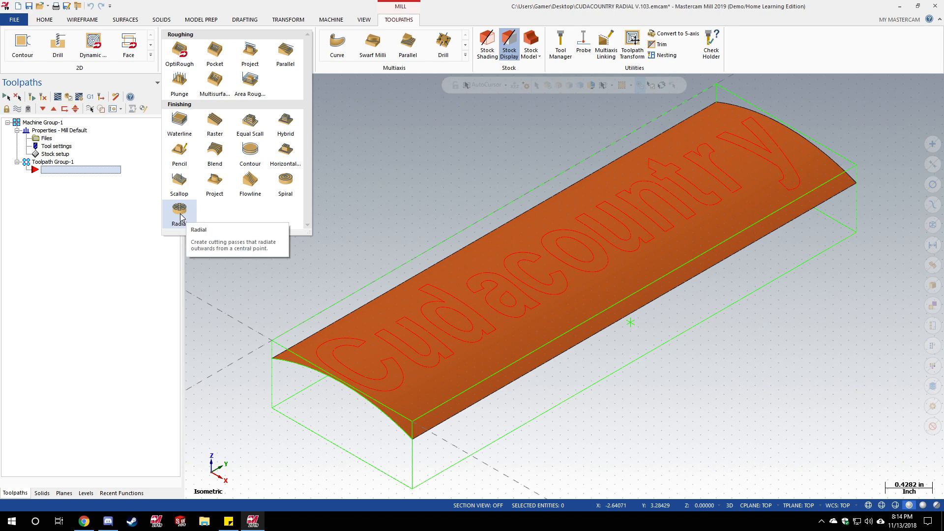
click(180, 50)
click(61, 178)
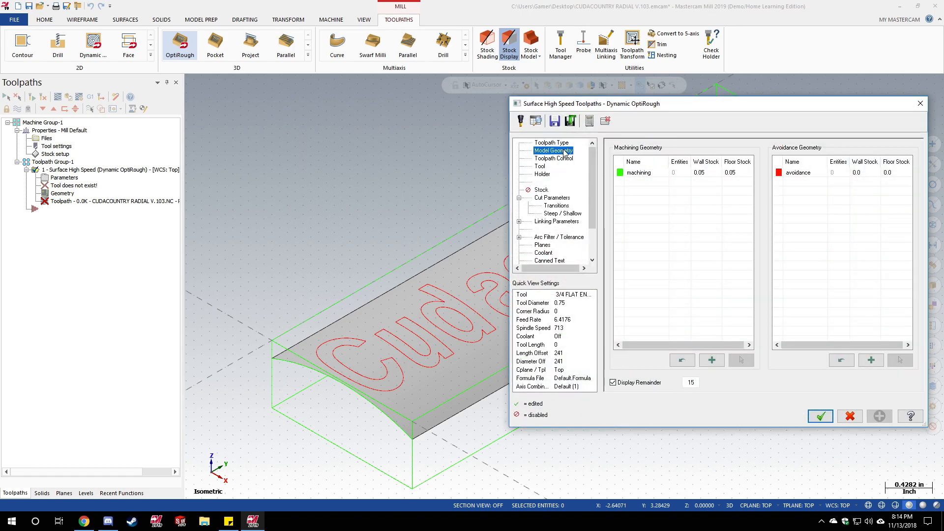
click(560, 143)
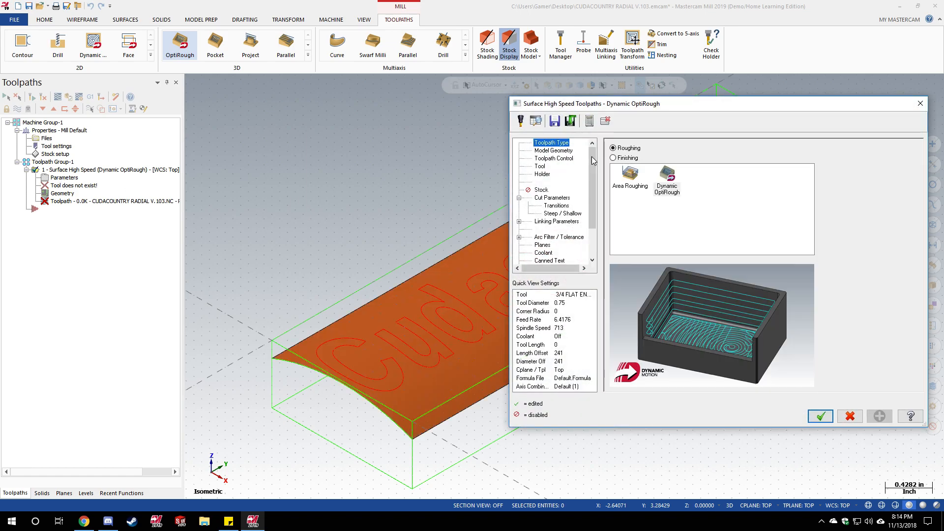
click(625, 158)
click(667, 211)
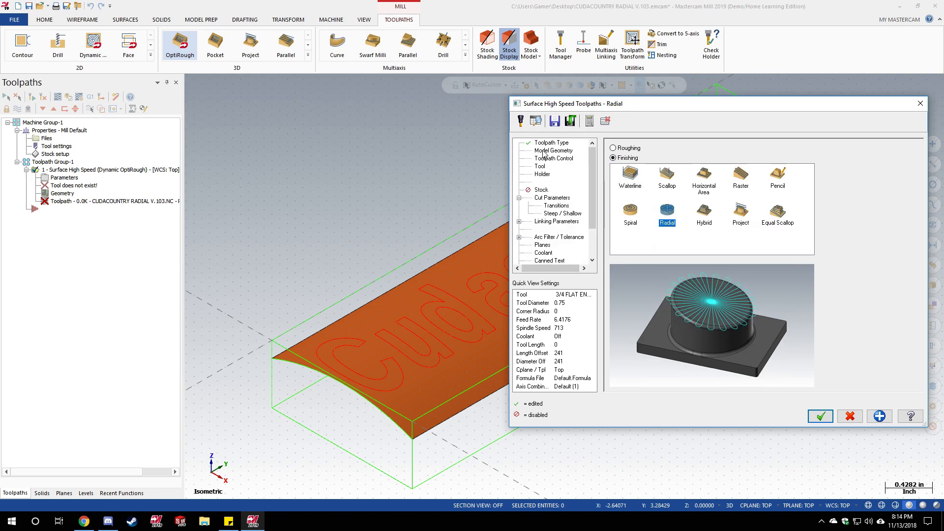
Assign the curved text surface as the machining geometry and set both its wall stock and floor stock to 0.0
click(548, 151)
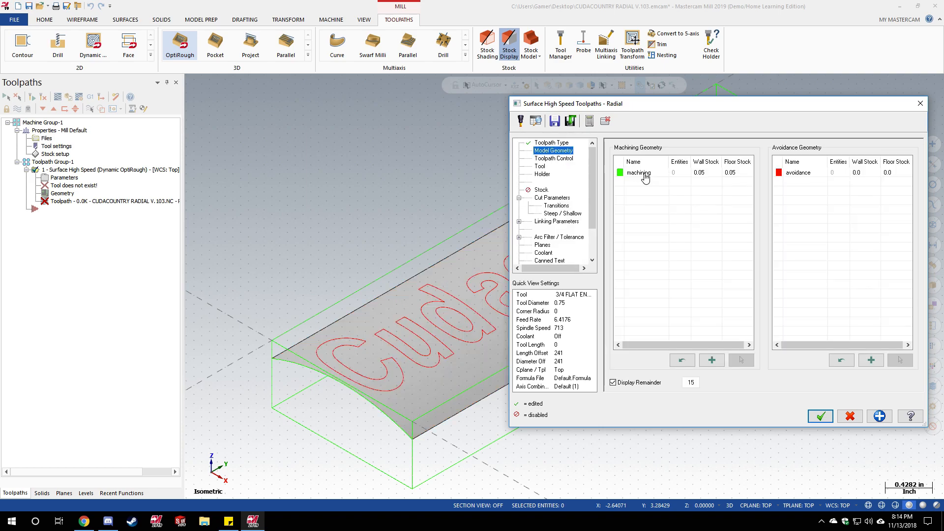
click(643, 175)
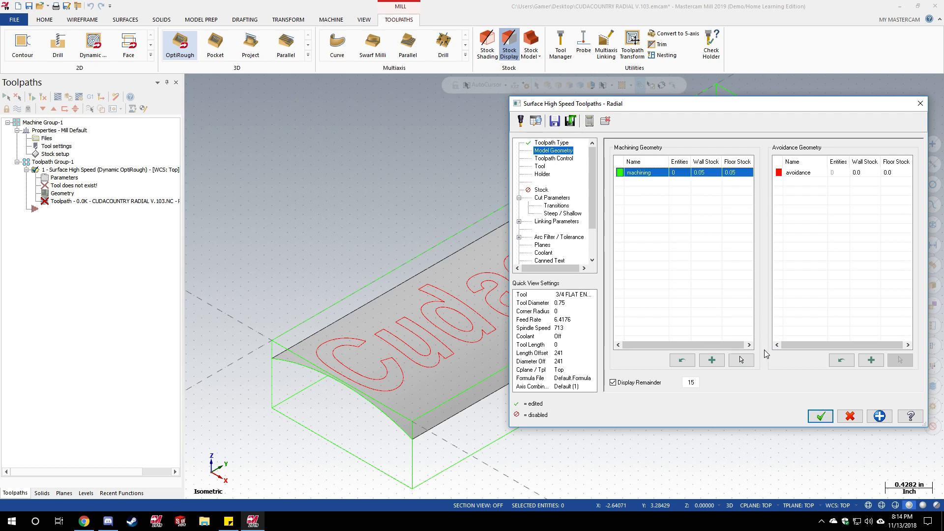
click(741, 360)
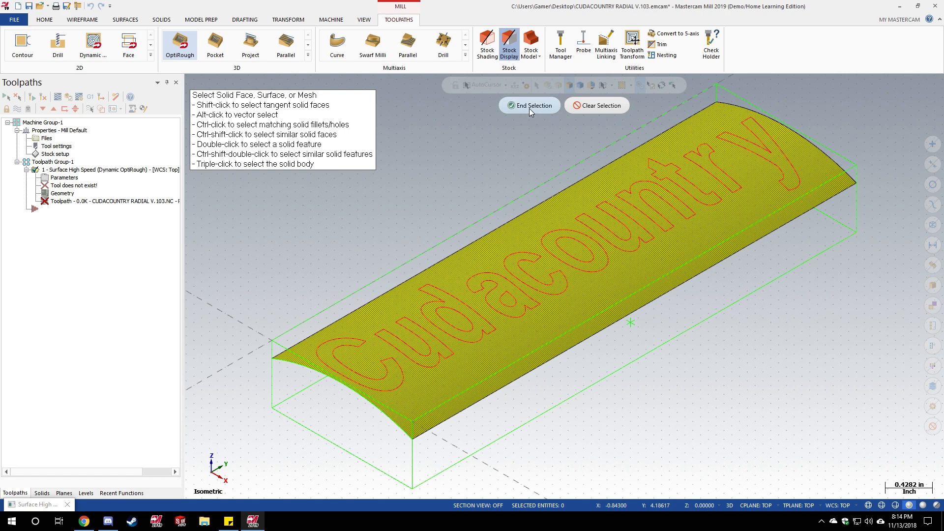
click(530, 107)
click(706, 173)
key(BackSpace)
text(0)
click(733, 175)
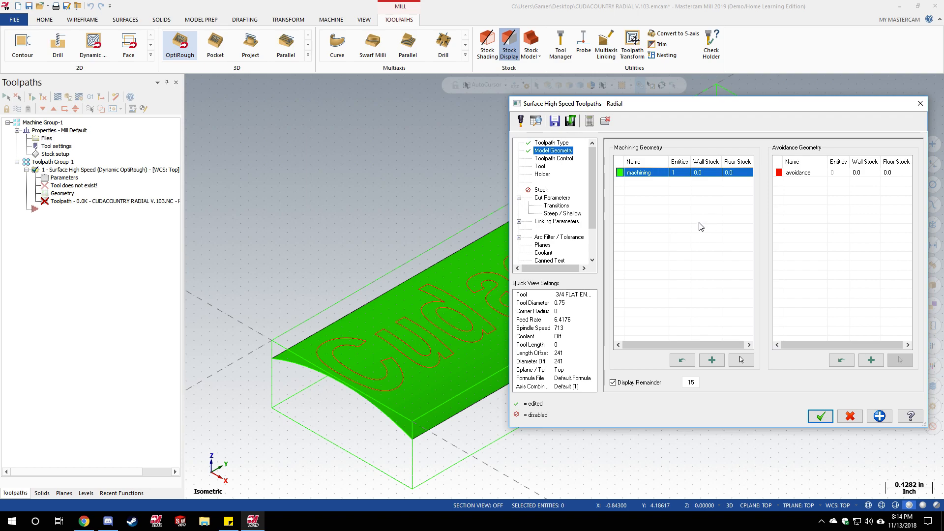
Chain the rectangle above the curved surface as the containment boundary and set the approximate start point at the existing point (X 1.9, Y 2.7)
click(554, 158)
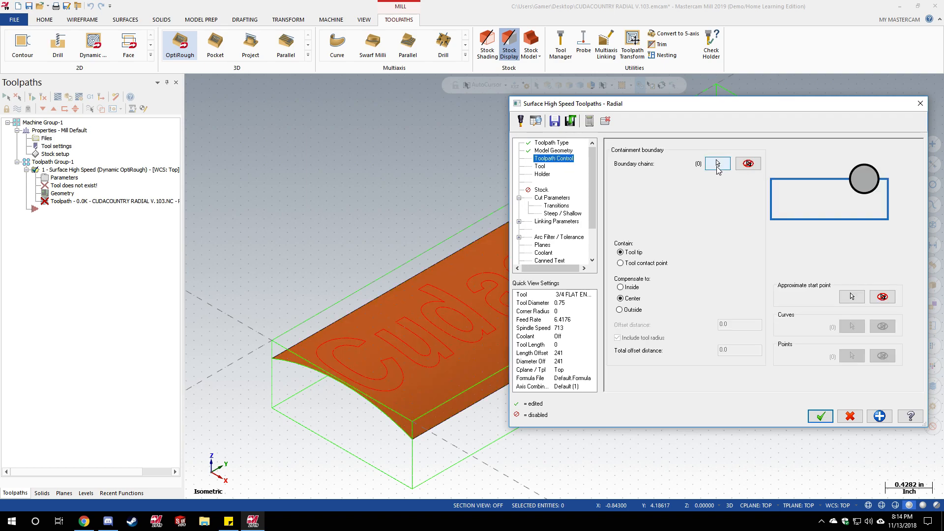
click(717, 164)
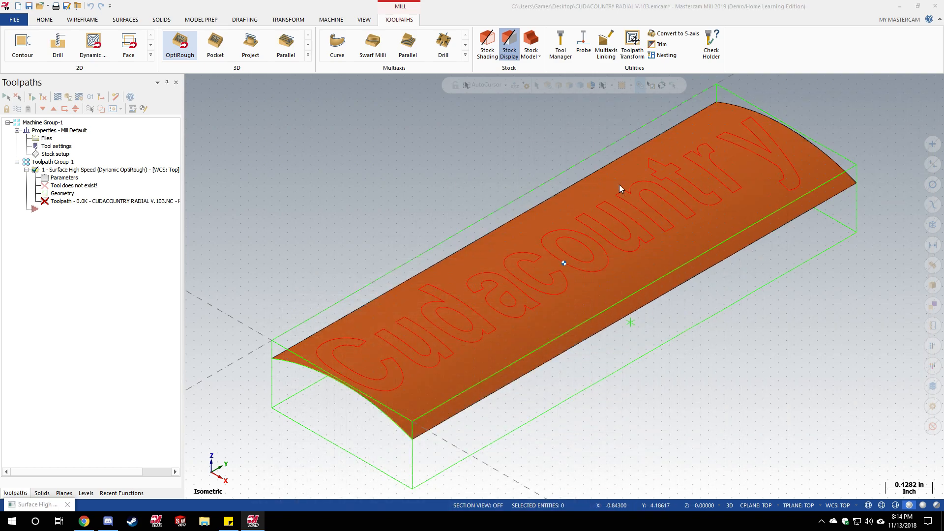
click(504, 204)
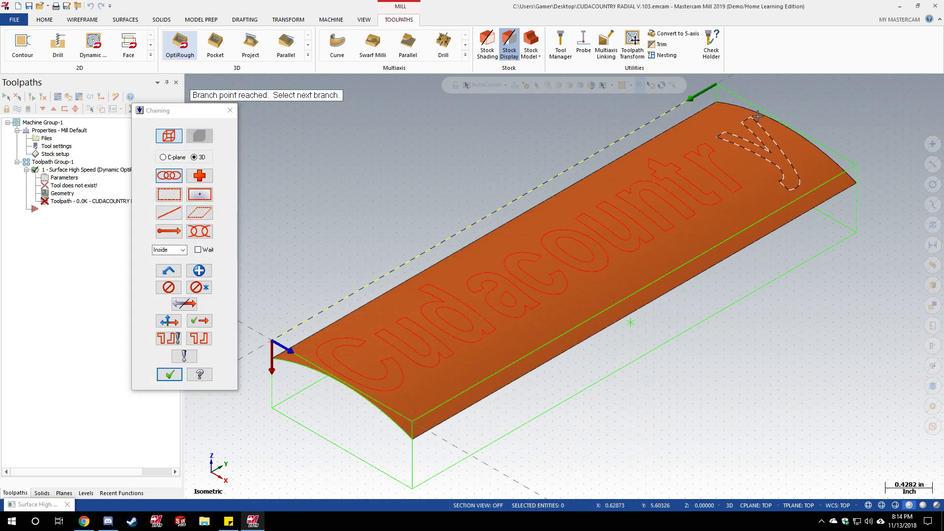
click(185, 304)
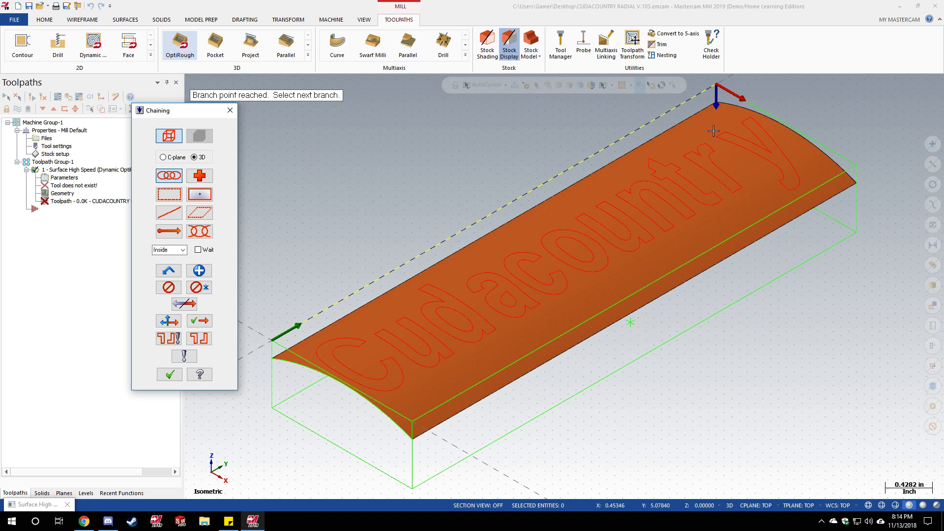
click(776, 114)
click(789, 205)
click(287, 346)
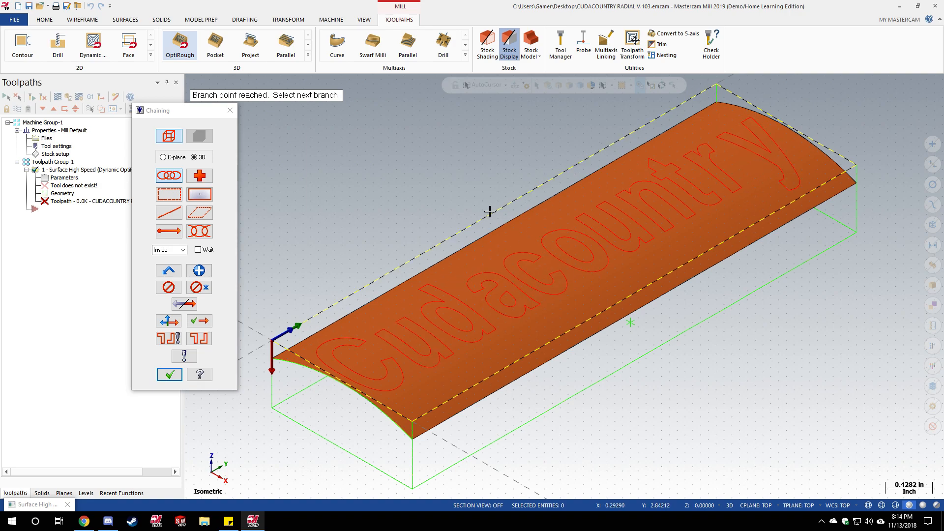
click(168, 376)
click(167, 376)
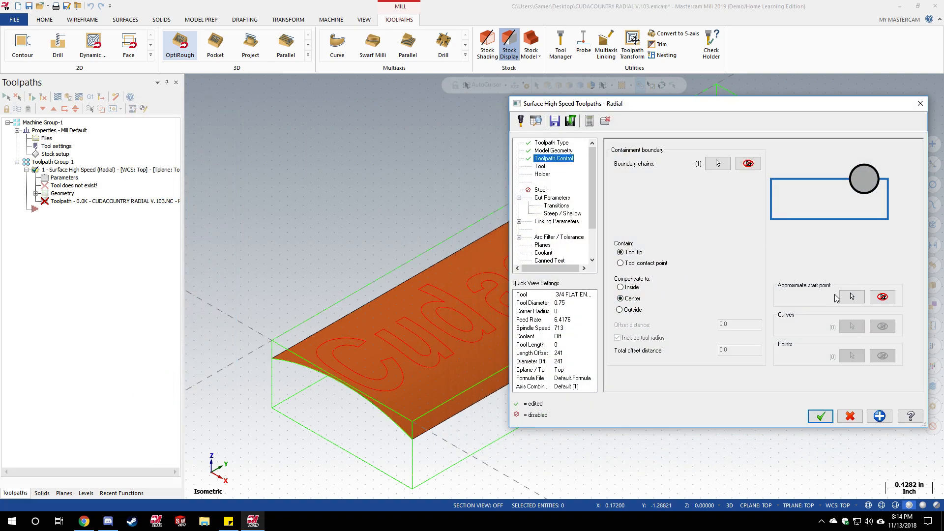
click(852, 297)
click(633, 326)
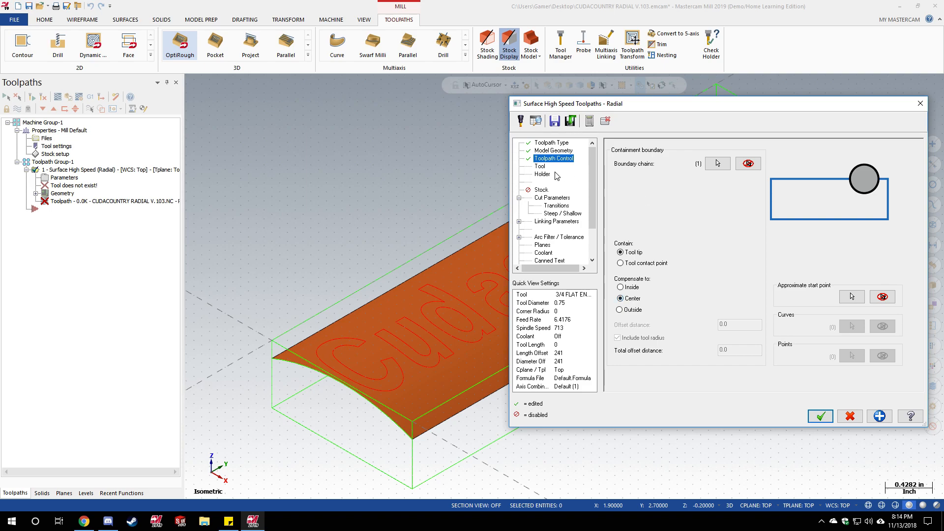
Choose the 1/8 BALL ENDMILL (tool 304) from the Mill_Inch tool library for the radial toolpath, with library filtering turned off
click(540, 167)
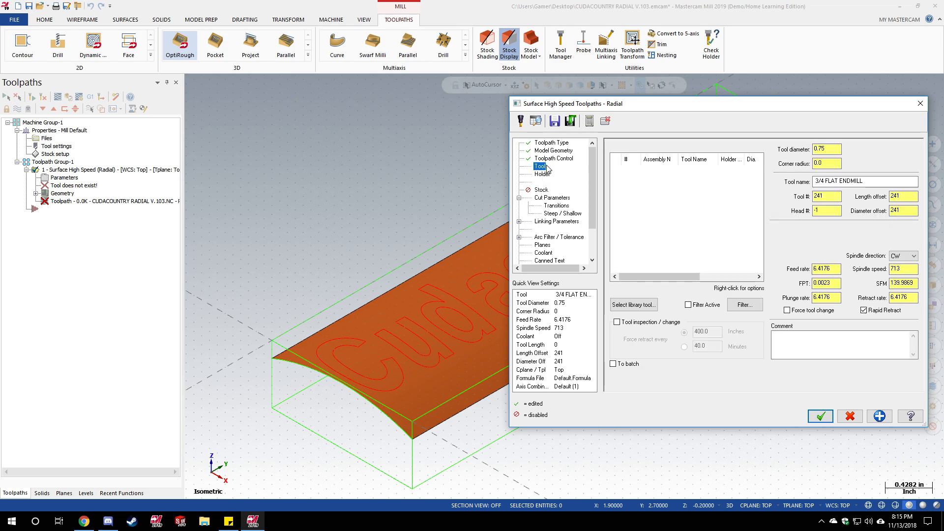
click(641, 305)
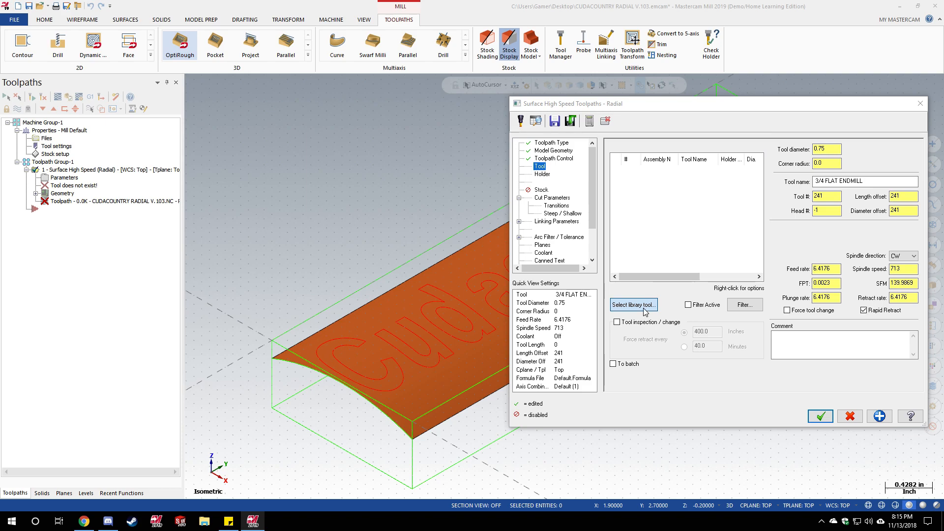
click(645, 306)
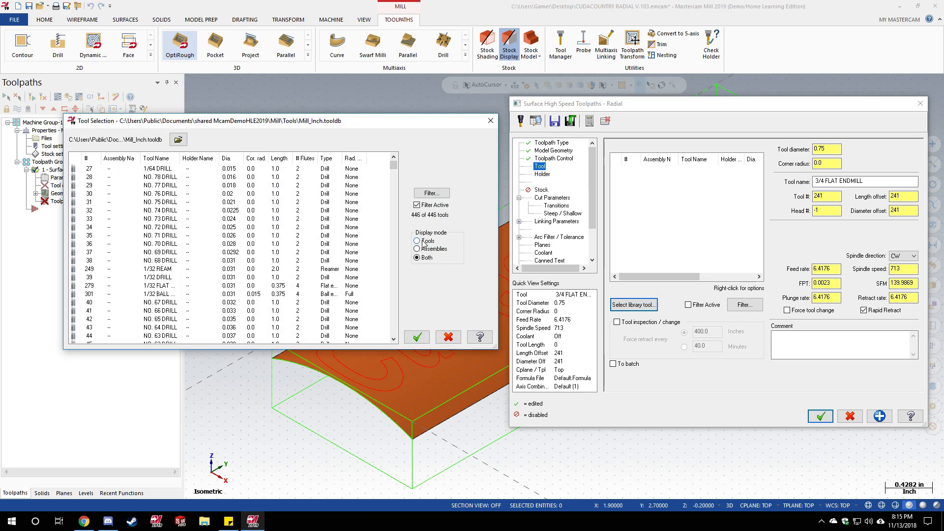
click(417, 205)
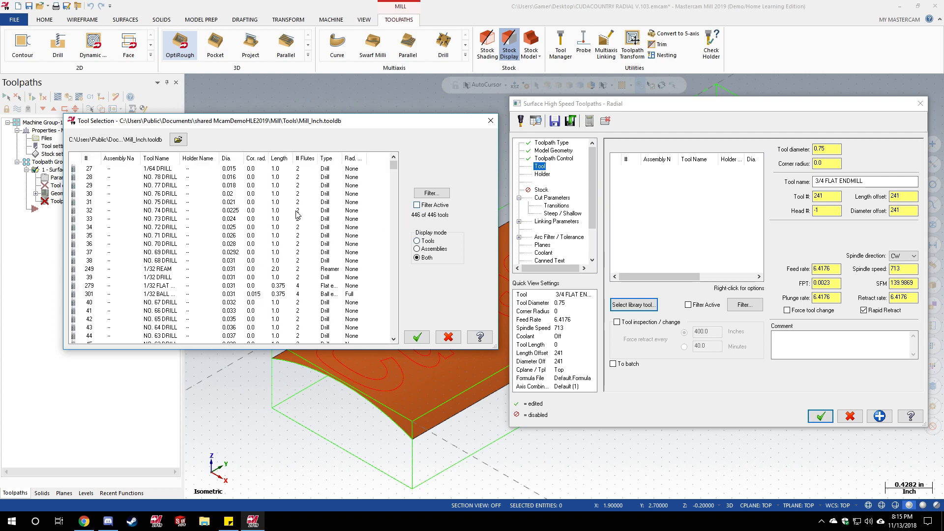
click(153, 158)
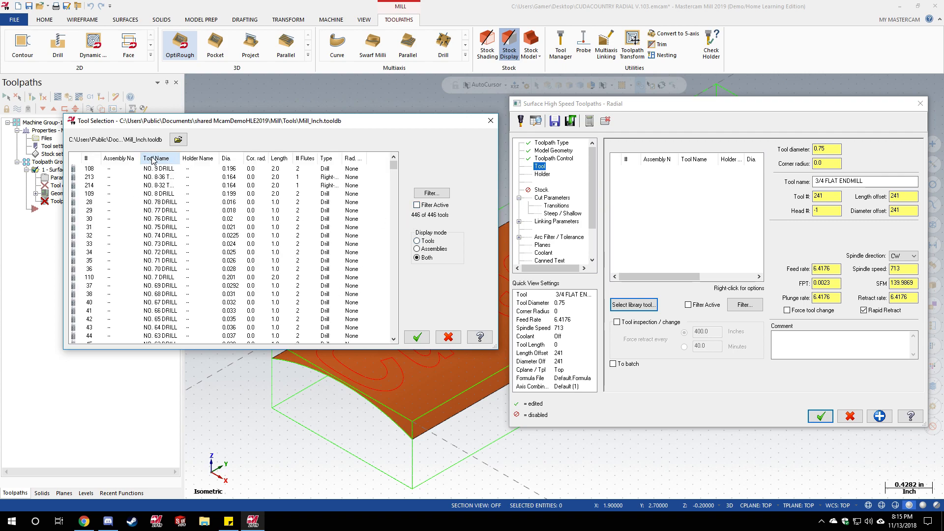
scroll(157, 164, down, 6)
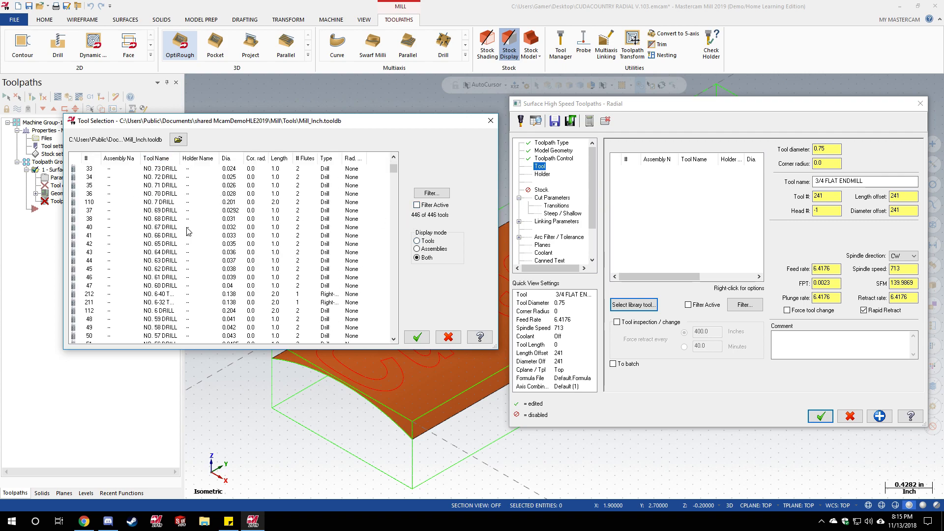
click(160, 161)
scroll(192, 240, down, 15)
scroll(175, 239, down, 8)
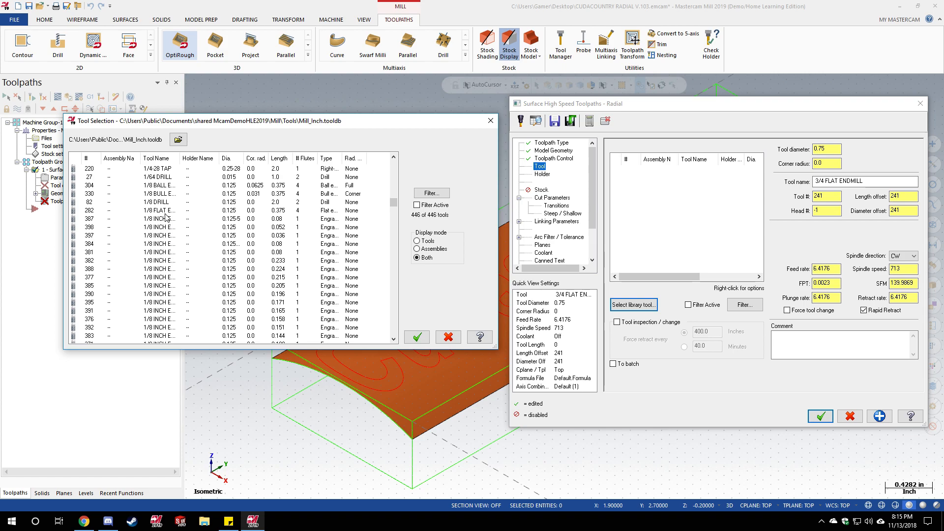
click(160, 186)
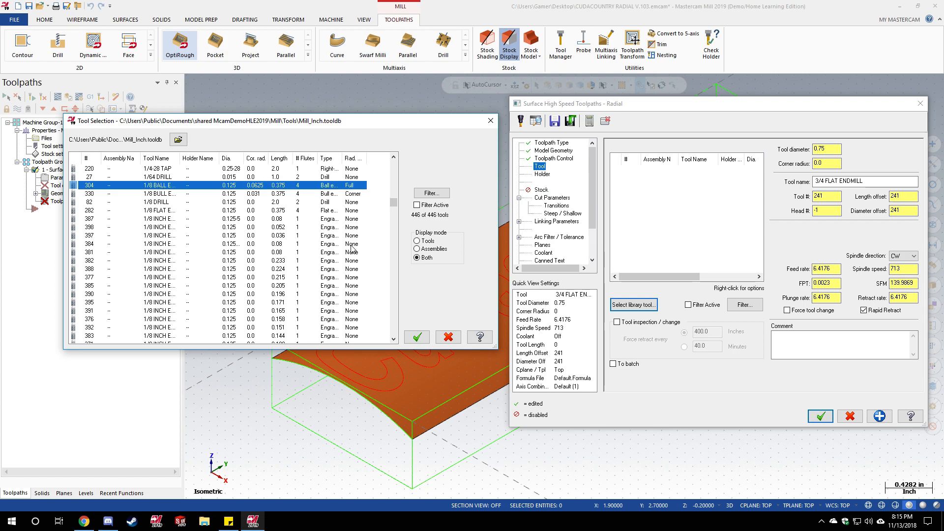
click(419, 336)
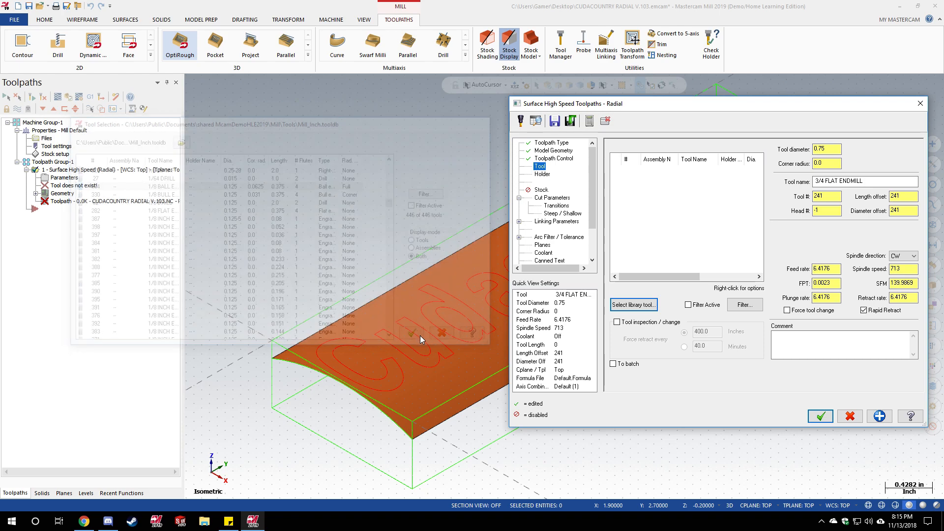
Set the ball endmill's feed rate to 40, plunge rate to 20 and spindle speed to 10000
drag(840, 269, 804, 269)
text(4)
key(Tab)
text(20)
key(Tab)
key(Tab)
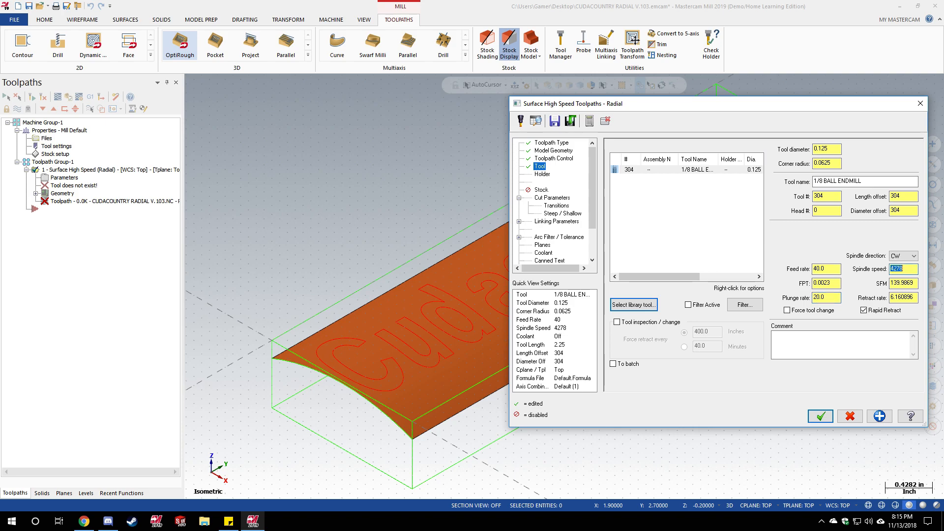
text(1)
key(Return)
Set the radial toolpath's cut method to Zigzag and place its center point at the existing point (X 1.9, Y 2.7)
click(541, 189)
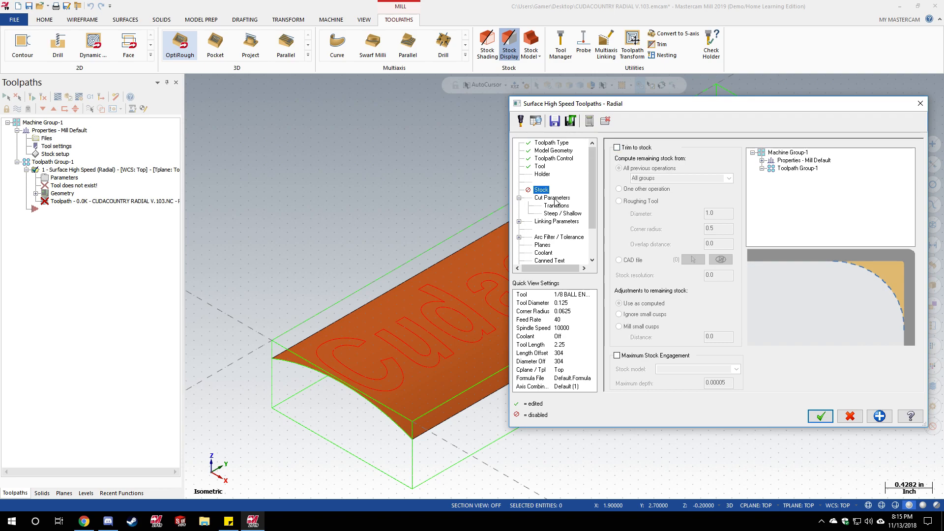
click(554, 198)
click(753, 161)
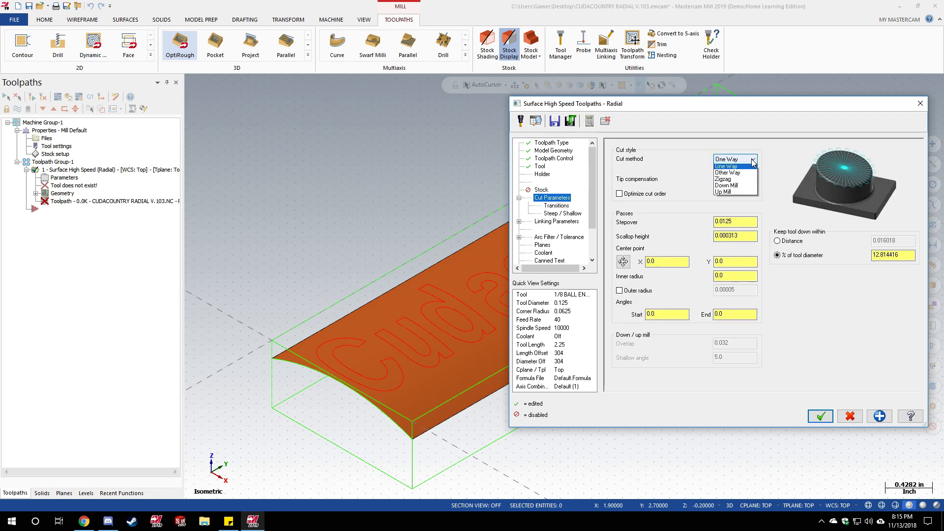
click(732, 181)
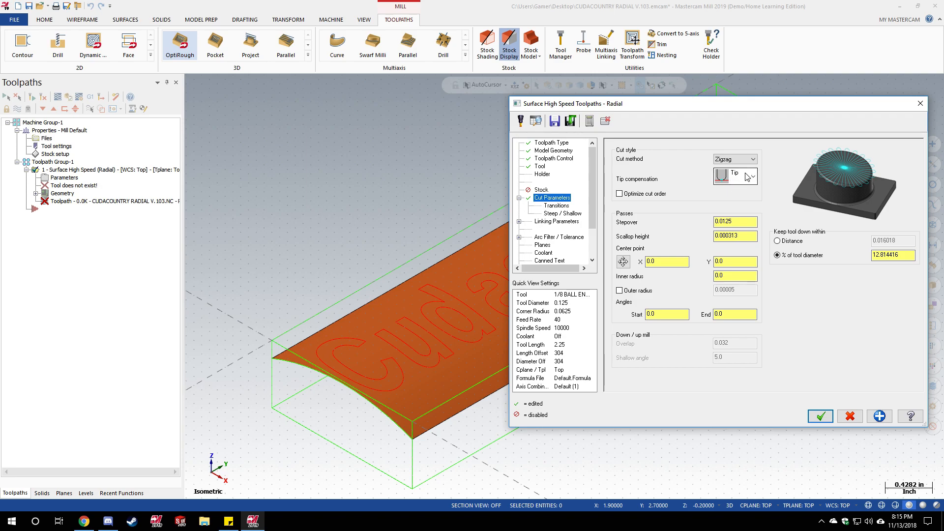
click(623, 261)
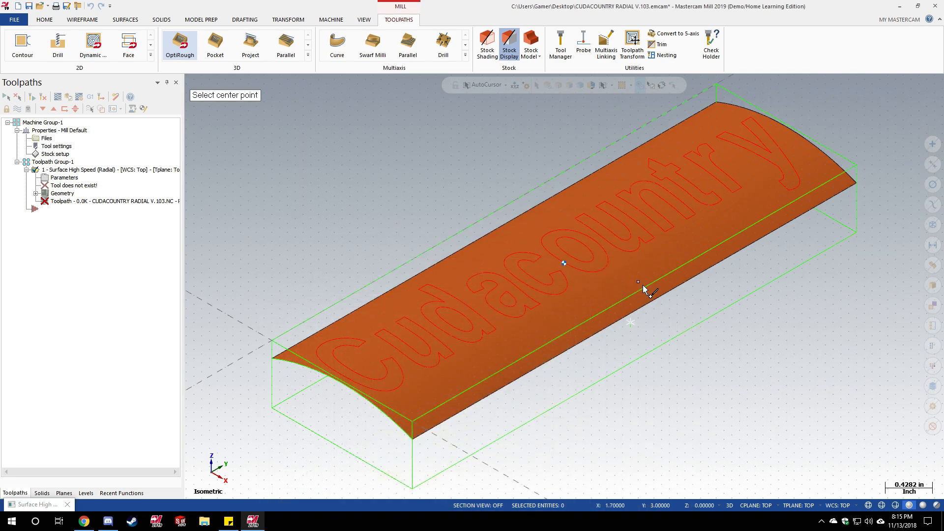
click(639, 328)
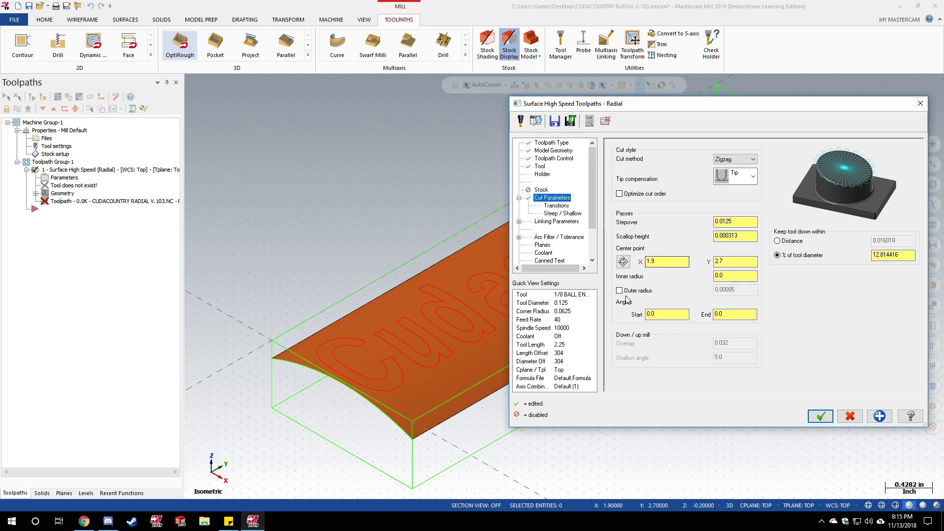
Set the radial toolpath's clearance plane to 0.1 and keep the smooth transition and steep/shallow settings as they are
click(557, 205)
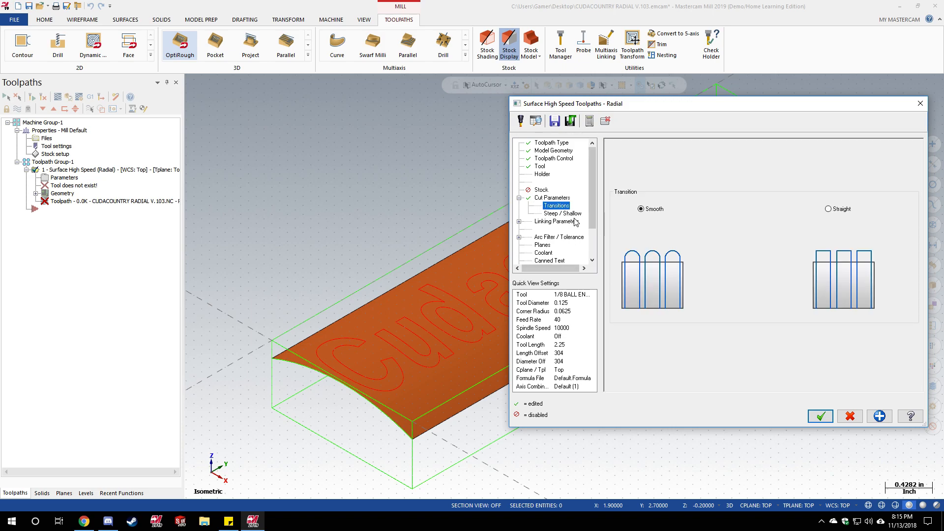
click(570, 214)
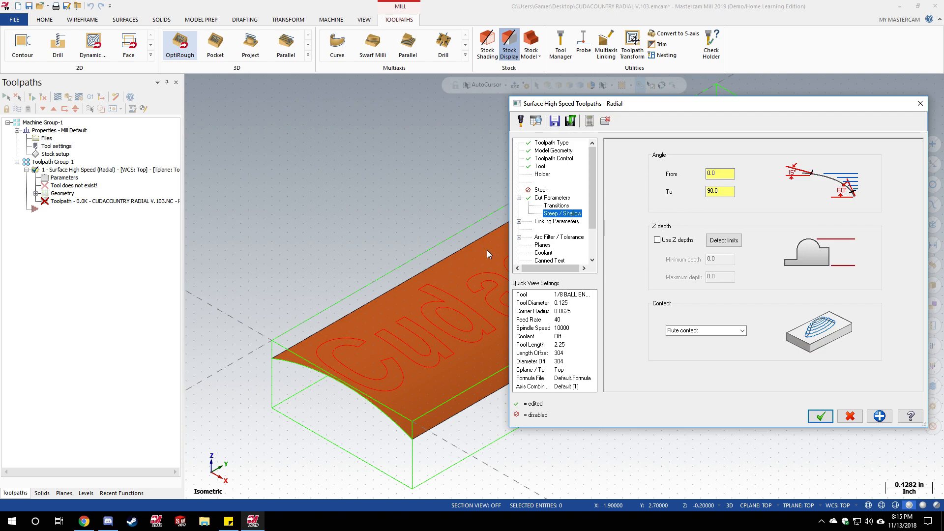
click(556, 222)
drag(699, 158, 674, 158)
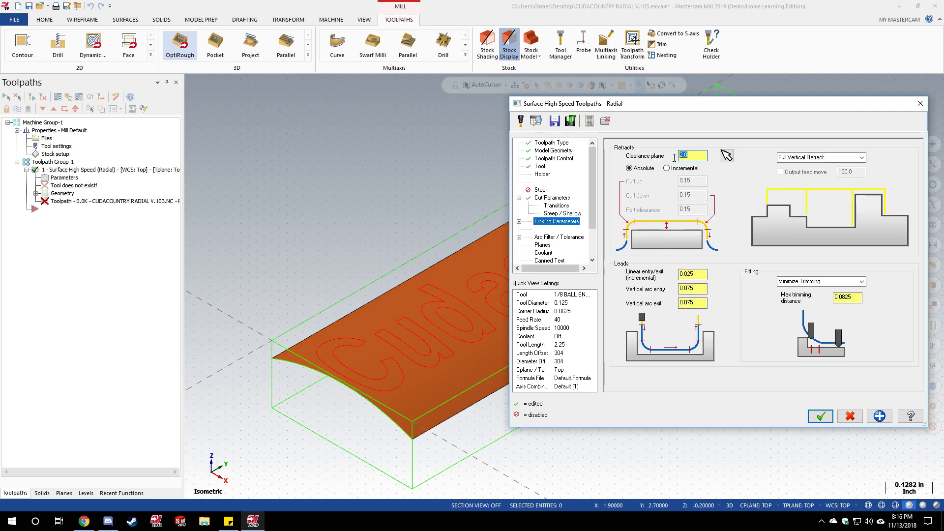
text(0.1)
key(Return)
Set the linear entry/exit, vertical arc entry and vertical arc exit to 0 and generate the radial toolpath
drag(703, 274, 661, 278)
key(BackSpace)
key(Tab)
text(0)
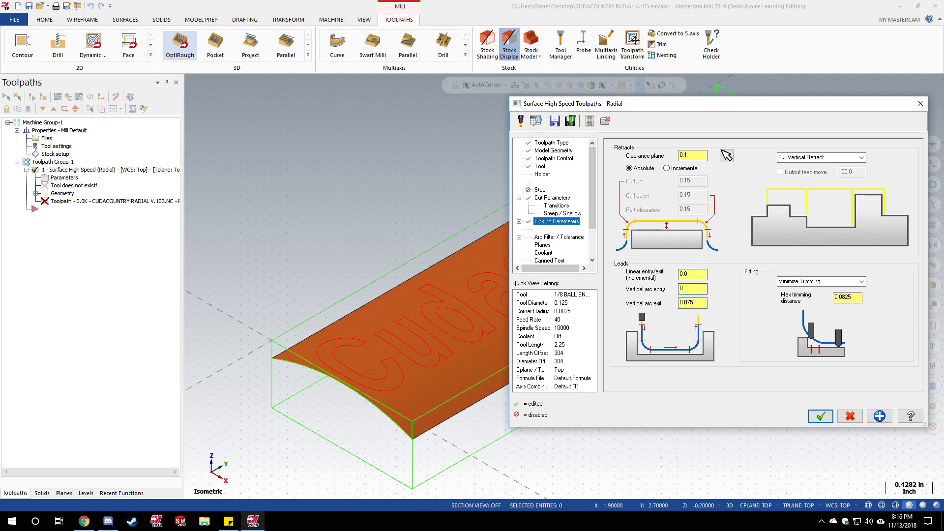
key(Tab)
key(BackSpace)
key(Return)
click(820, 416)
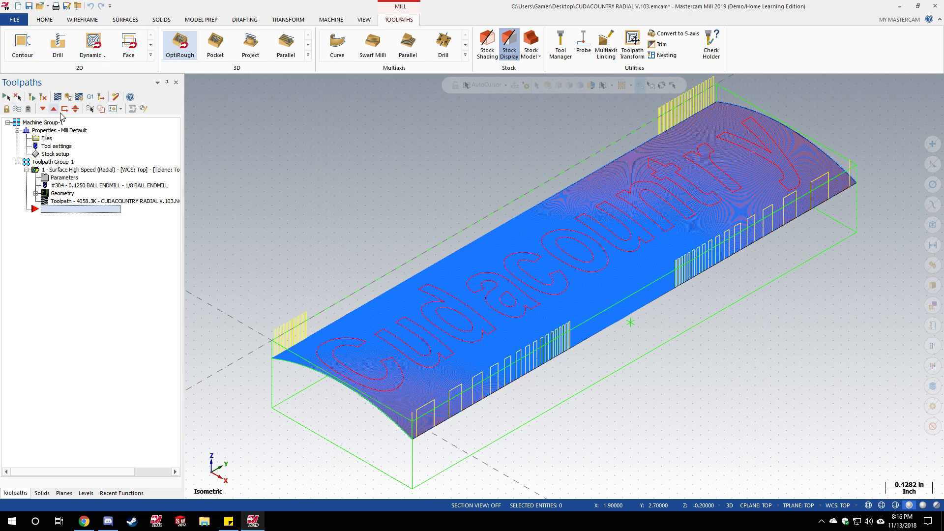
Verify the radial toolpath in Mastercam Simulator, hiding the milling tool holder and playing the cut simulation
click(68, 99)
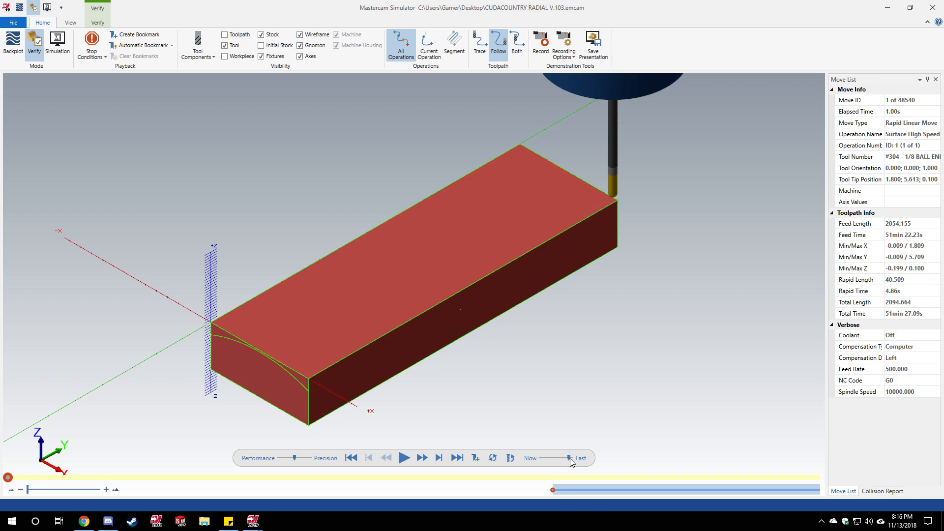
click(198, 49)
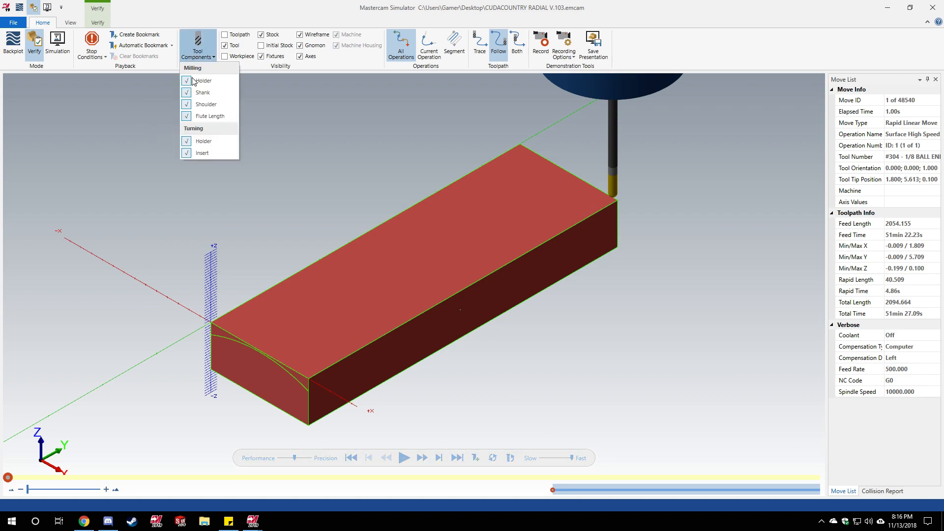
click(193, 81)
click(142, 110)
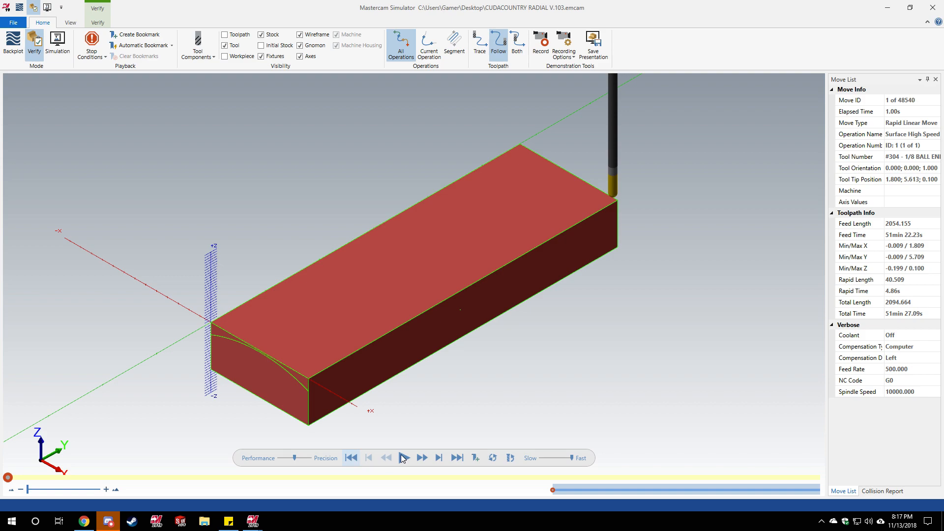
click(401, 457)
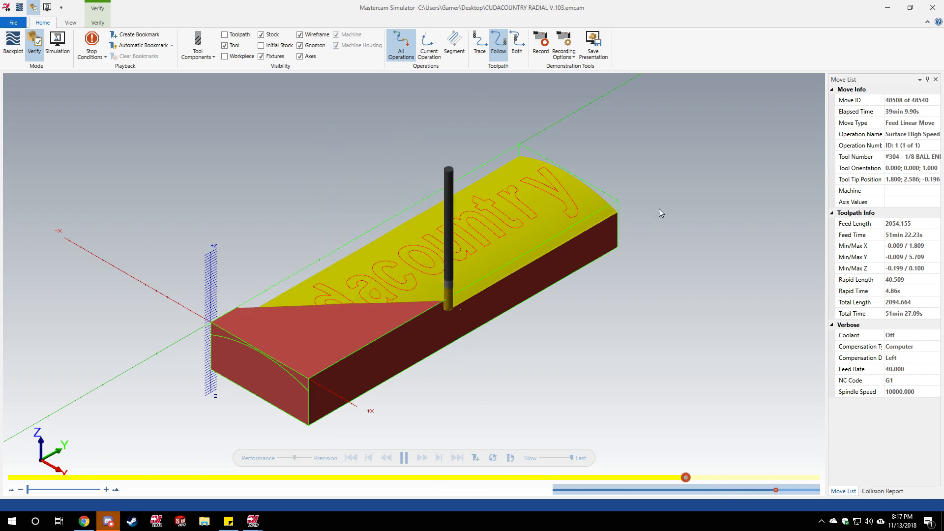
Examine the simulated cut closely for surface finish along the curved top, its long edge and the arched end
scroll(615, 203, up, 5)
scroll(606, 206, down, 5)
scroll(626, 166, up, 6)
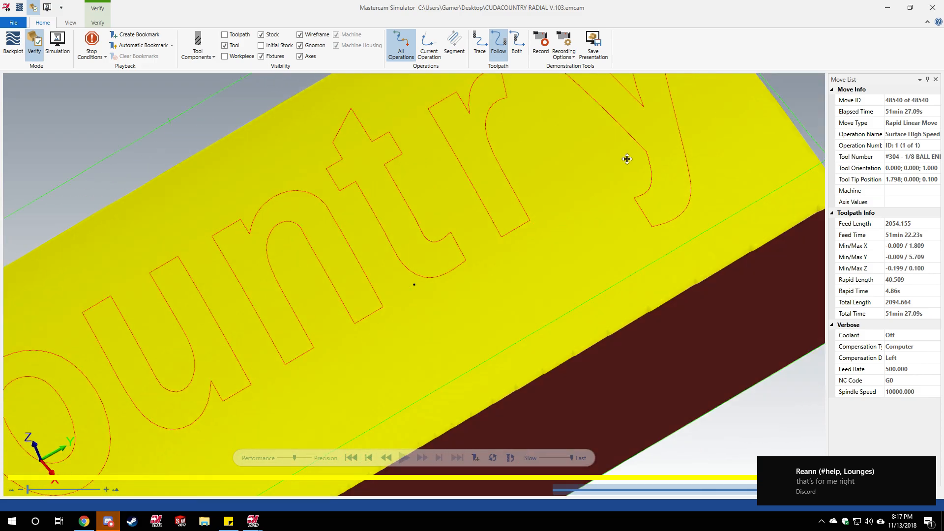
scroll(649, 149, down, 3)
middle_drag(673, 144, 721, 126)
scroll(711, 126, up, 3)
scroll(423, 296, down, 6)
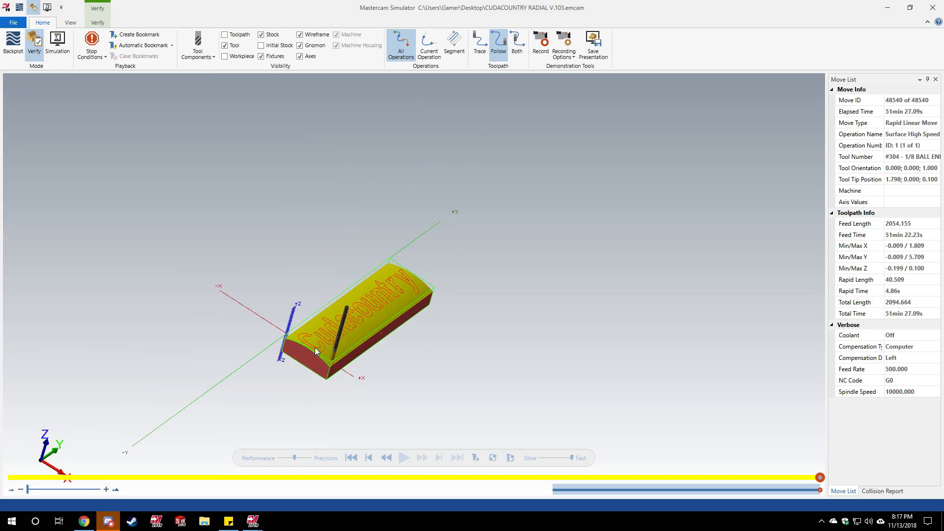
scroll(314, 347, up, 5)
middle_drag(320, 350, 341, 321)
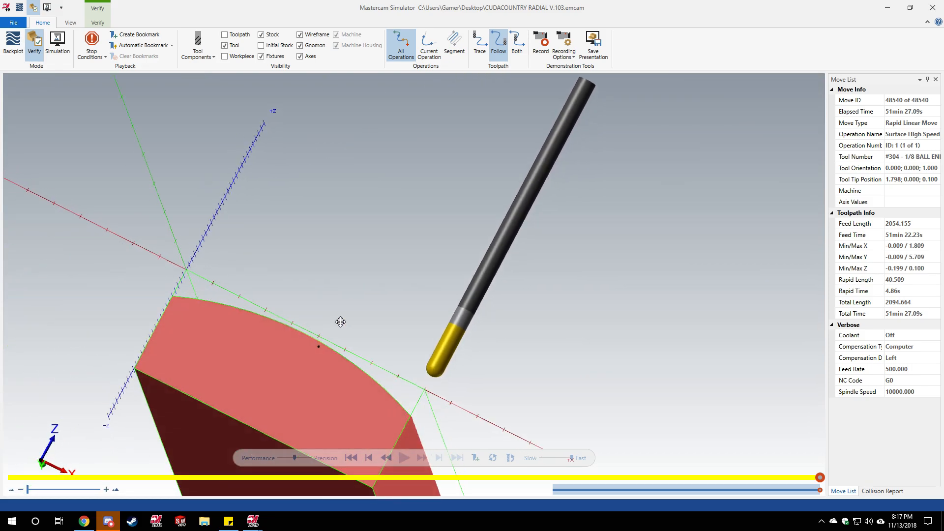
scroll(325, 339, up, 6)
middle_drag(270, 316, 267, 330)
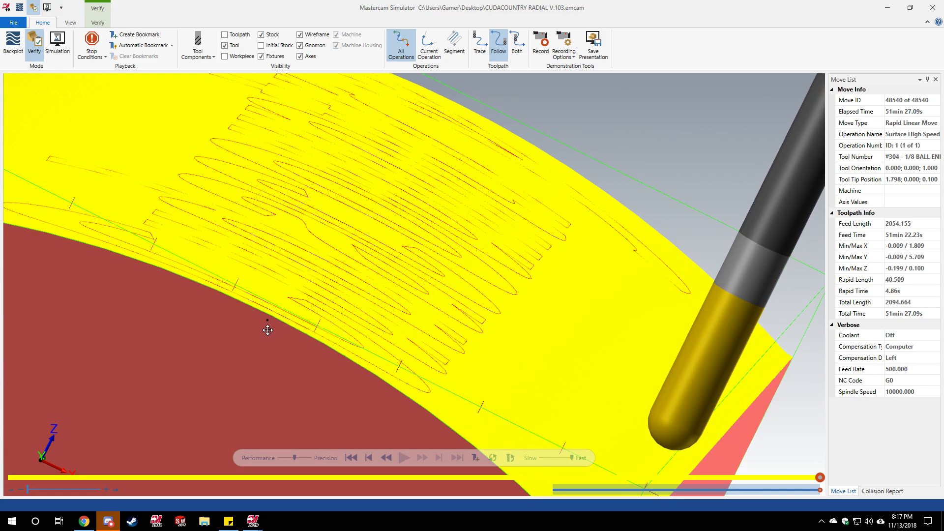
scroll(359, 302, down, 5)
middle_drag(362, 299, 432, 340)
scroll(517, 341, up, 8)
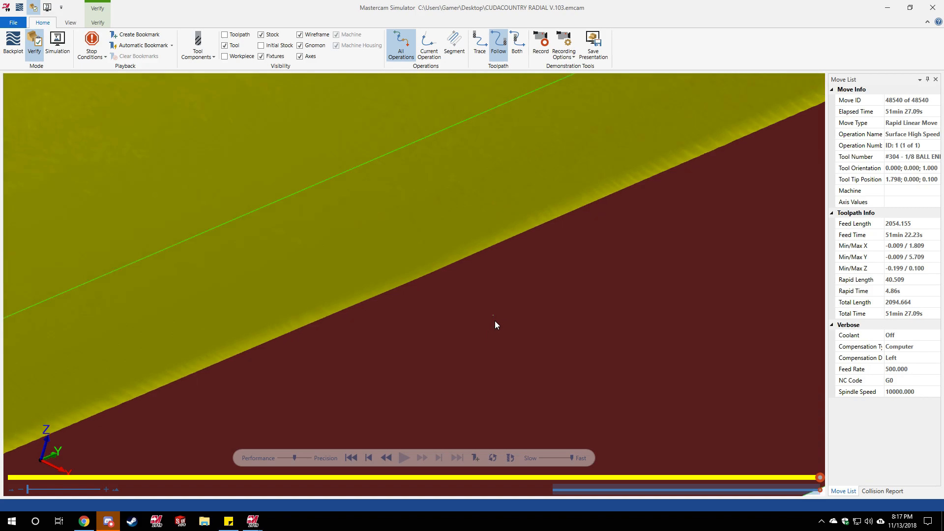
scroll(494, 320, down, 8)
scroll(479, 324, down, 4)
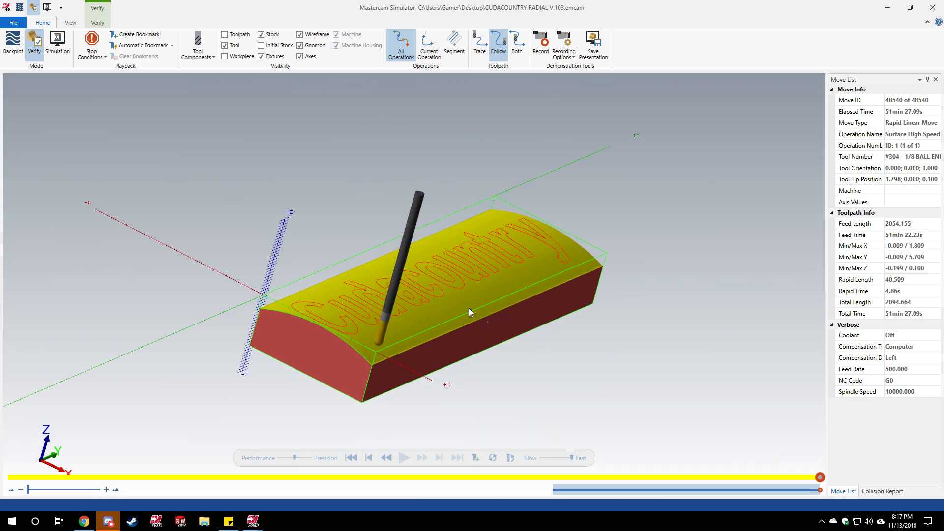
scroll(477, 334, up, 5)
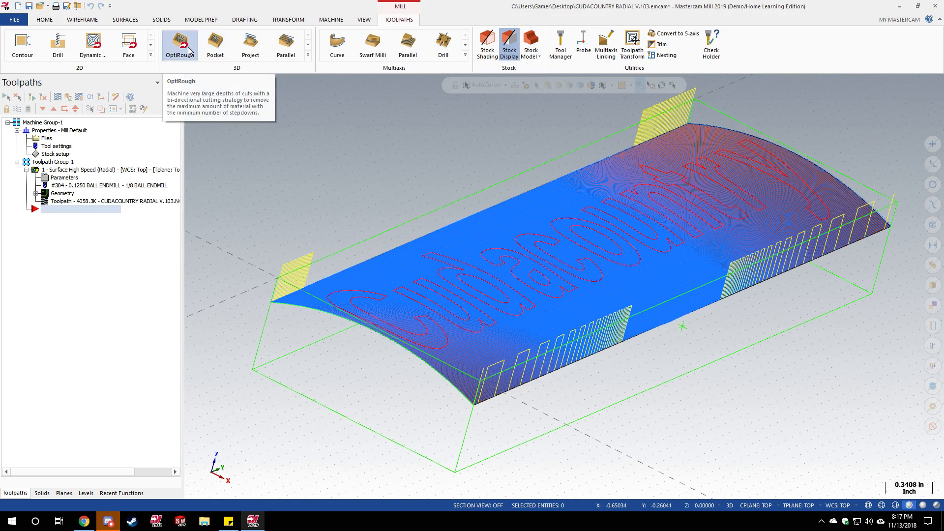
Back in Mastercam, start a Dynamic OptiRough toolpath and select the curved surface as its machining geometry
click(189, 50)
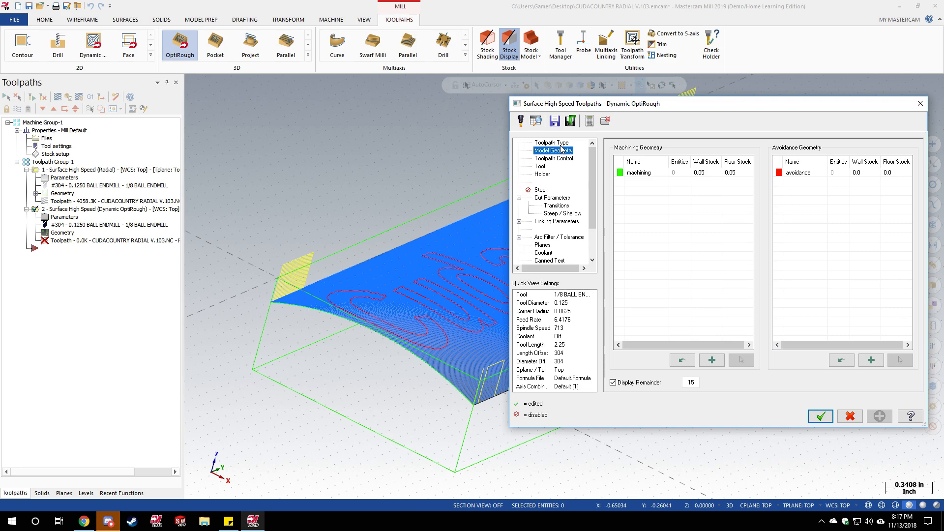
click(634, 178)
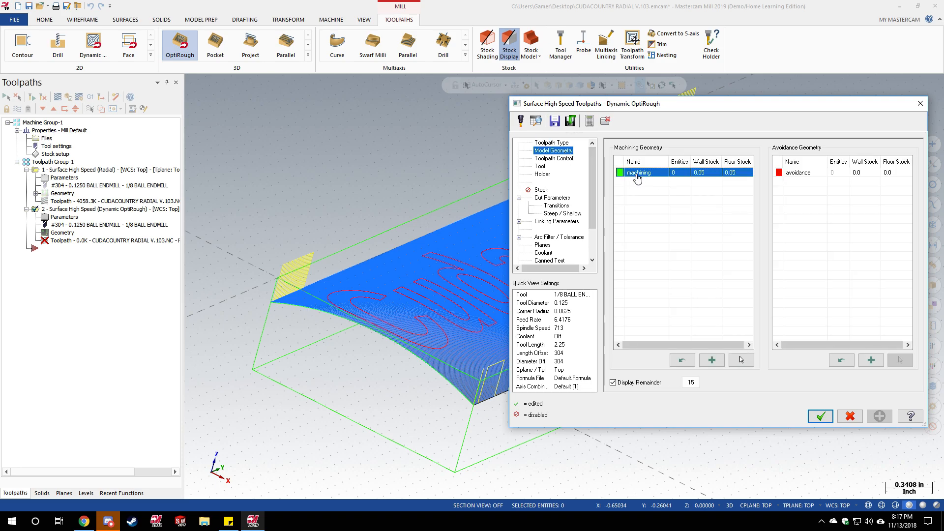
click(741, 360)
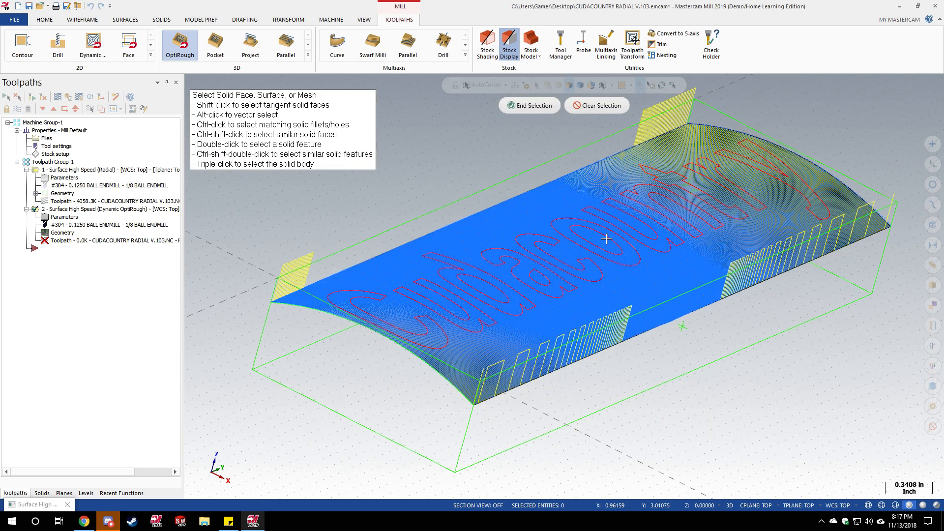
click(536, 106)
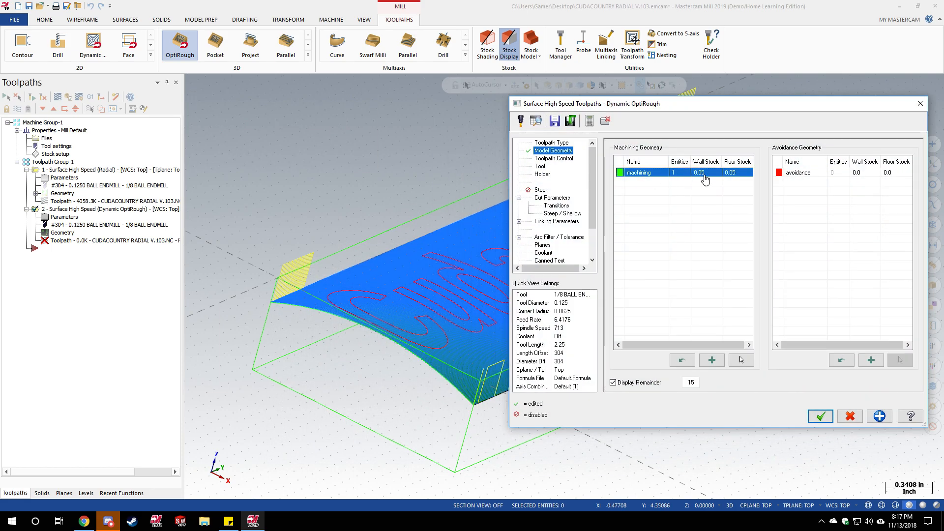
Set the wall stock and floor stock of the OptiRough machining geometry to 0
double_click(705, 173)
text(0)
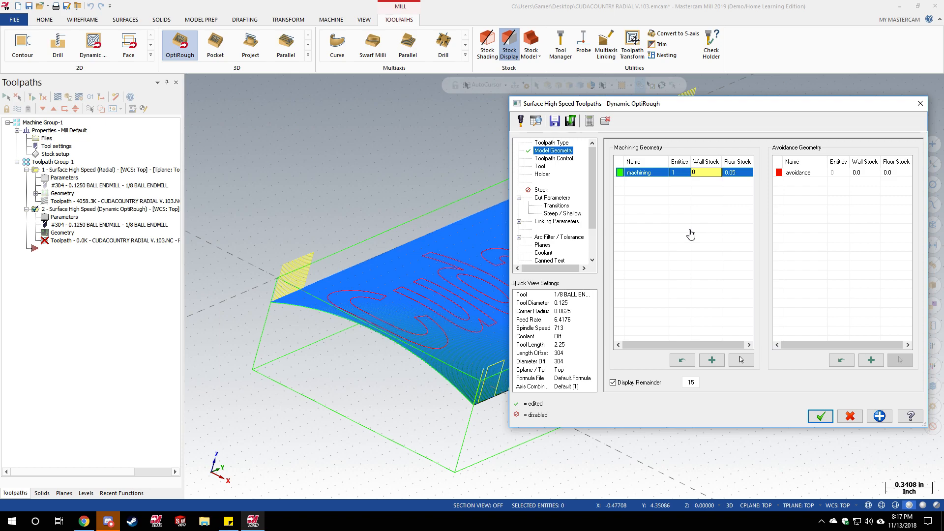
key(Return)
double_click(737, 173)
text(0)
key(Return)
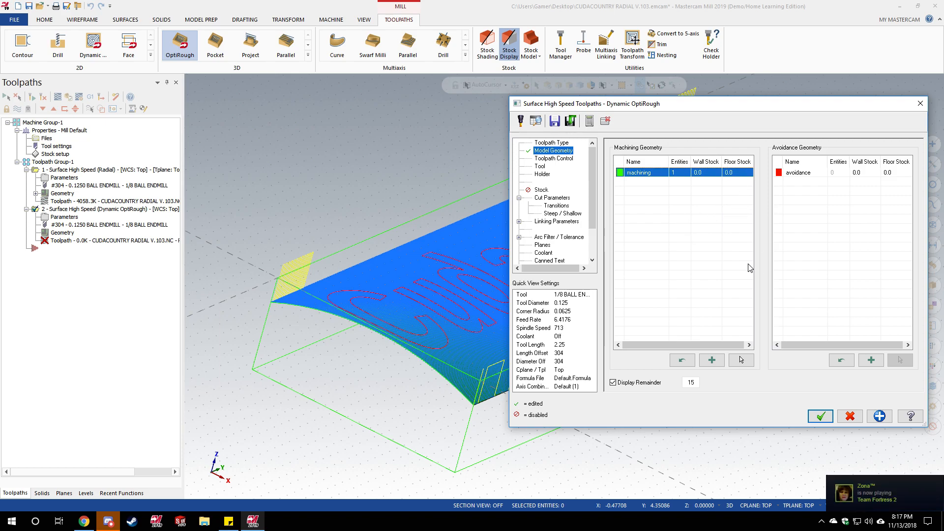
Set the OptiRough approximate start point at the existing point (X 1.9, Y 2.7) and compensate to Outside
click(546, 159)
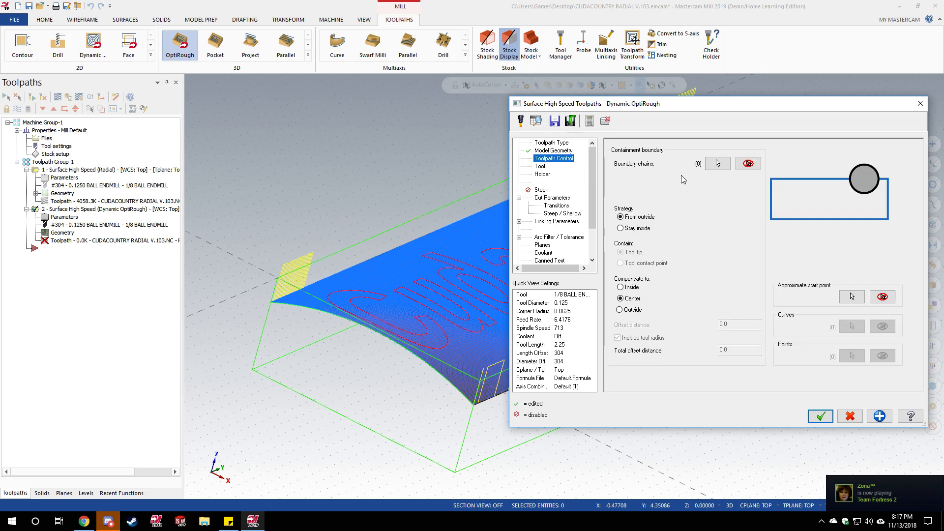
click(850, 297)
click(686, 325)
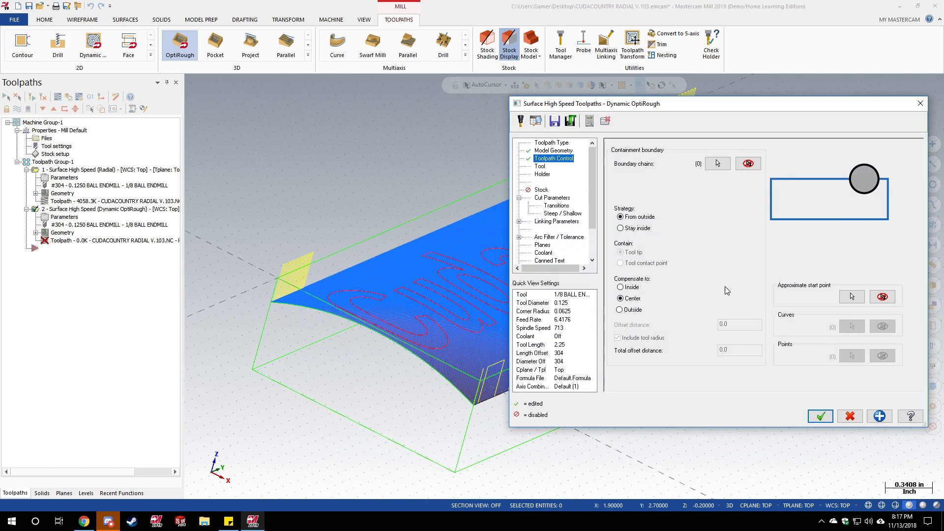
click(620, 309)
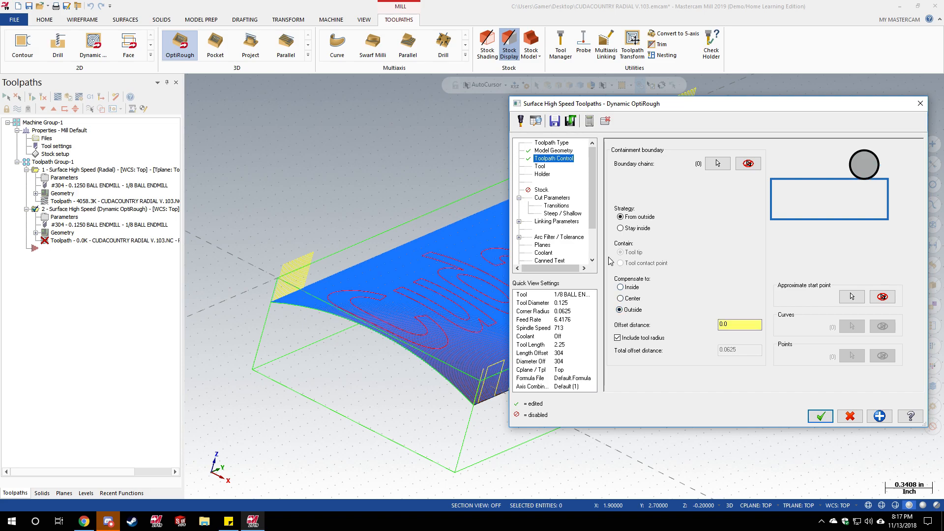
Set the 1/8 ball endmill's feed rate to 40, plunge rate to 20 and spindle speed to 10000 for OptiRough
click(541, 167)
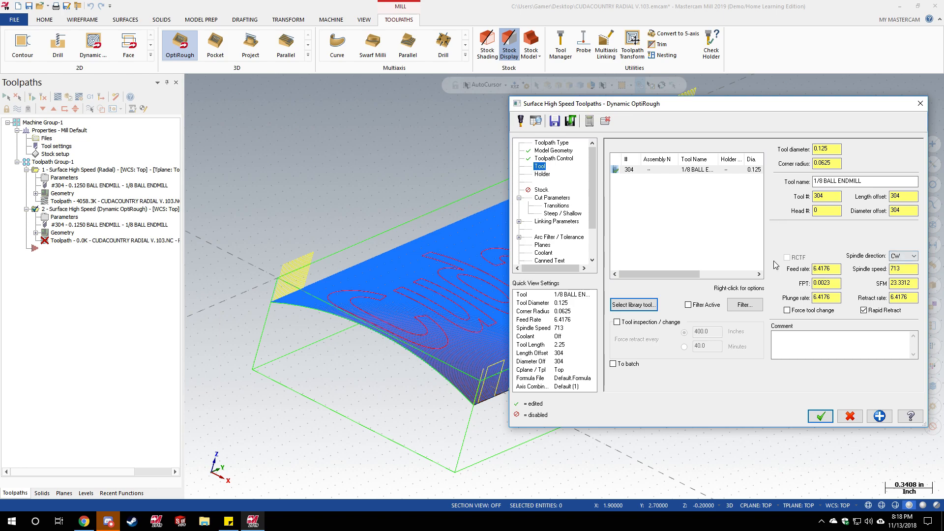
key(Tab)
key(Return)
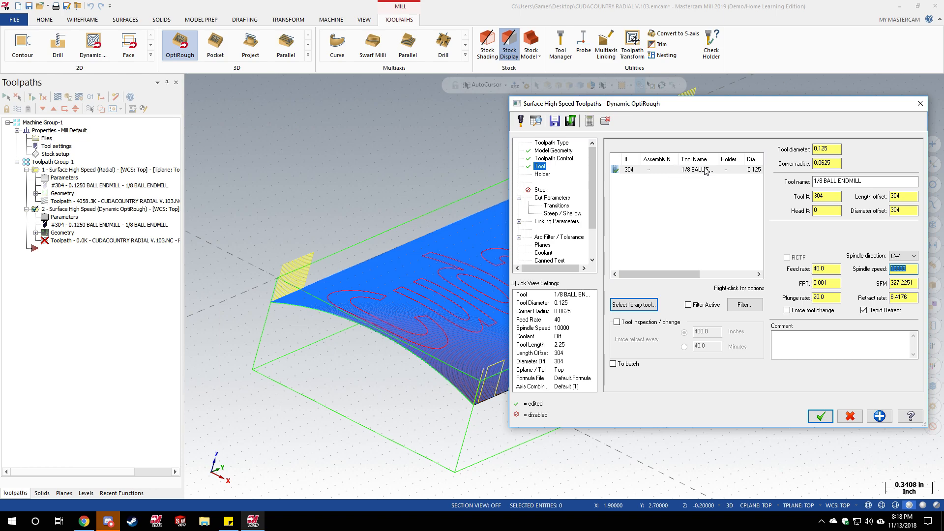
Set the OptiRough stepover to 50% of the tool diameter in the cut parameters
click(541, 190)
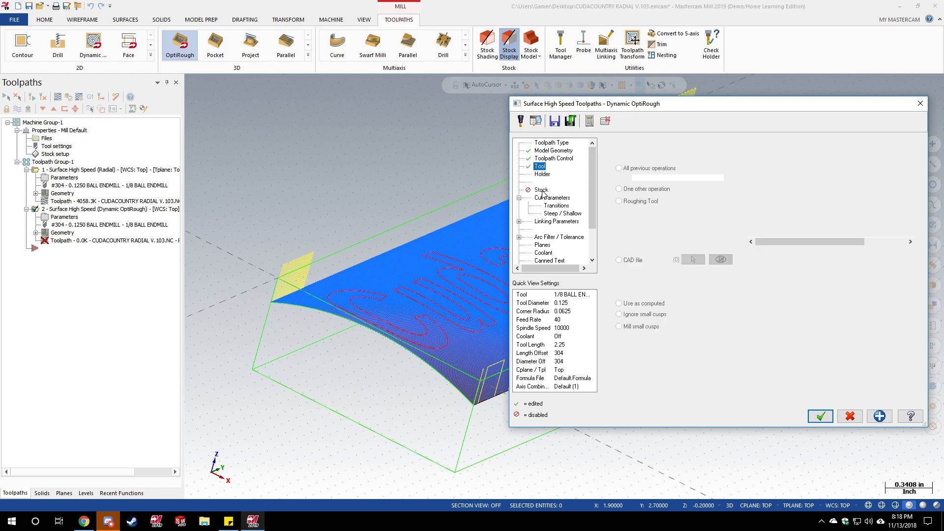
click(551, 198)
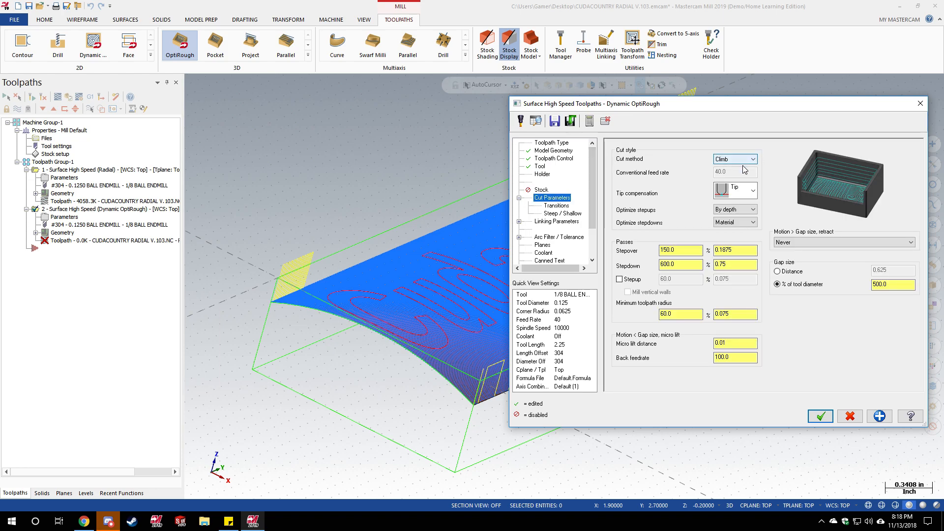
click(558, 211)
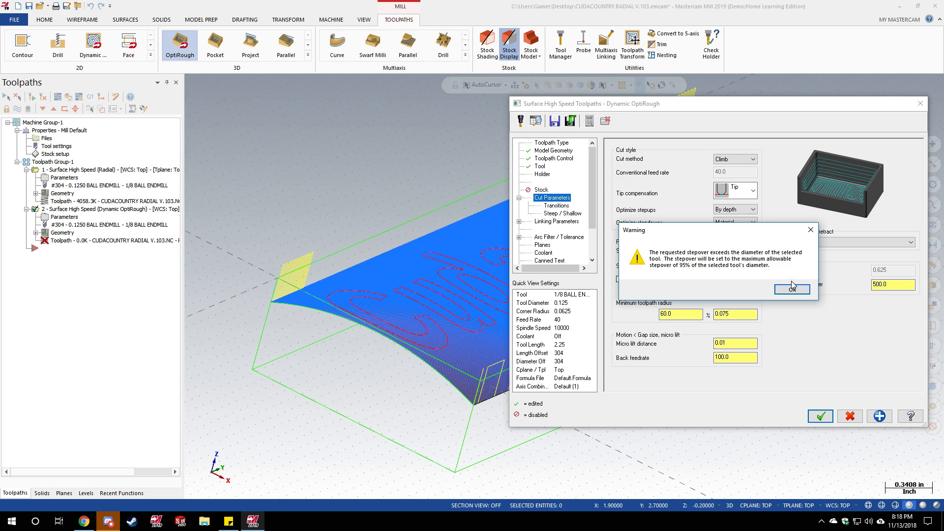
click(792, 290)
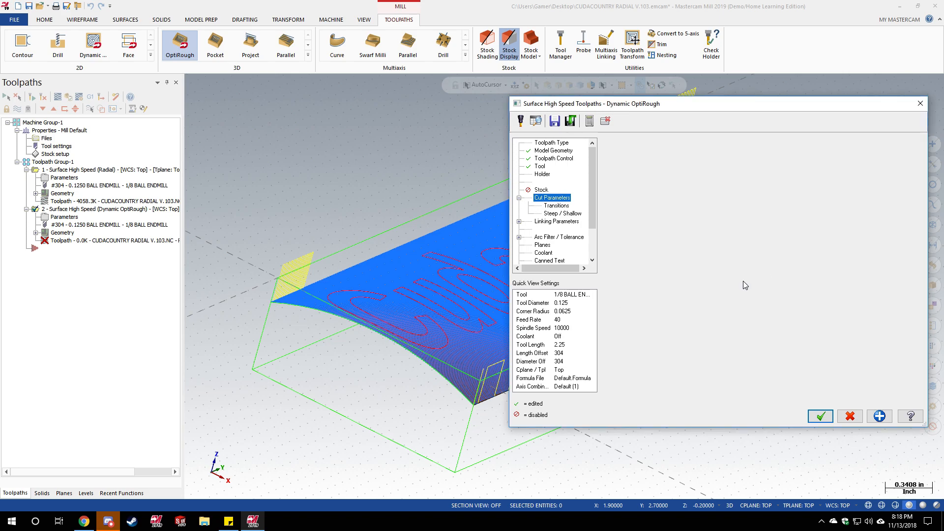
click(563, 198)
double_click(676, 251)
key(BackSpace)
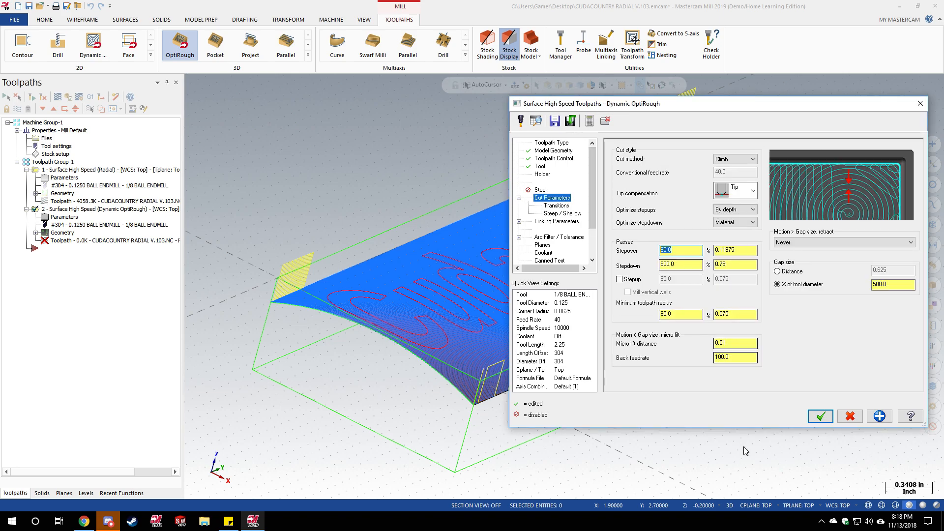
key(Return)
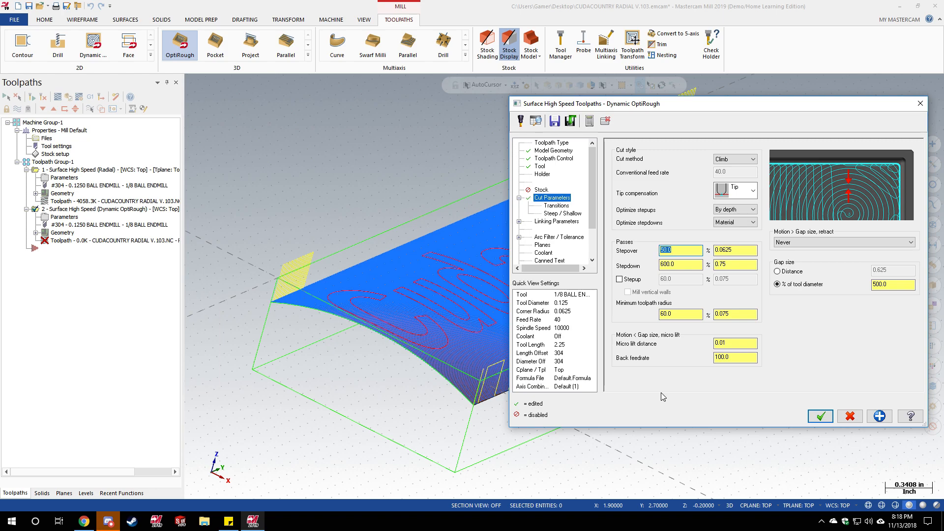
Set the OptiRough clearance plane to 0.1 and all lead and ramp values to 0 in the linking parameters, and generate the toolpath
click(556, 206)
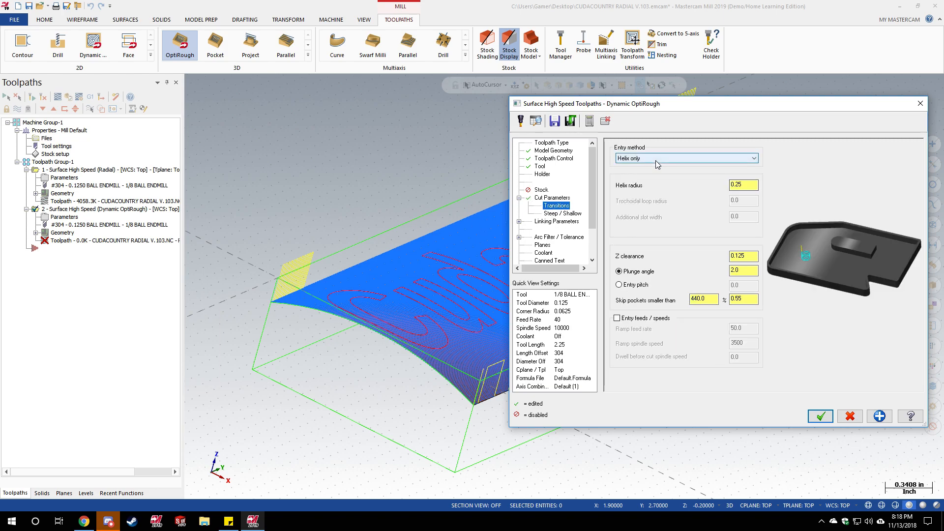
click(562, 213)
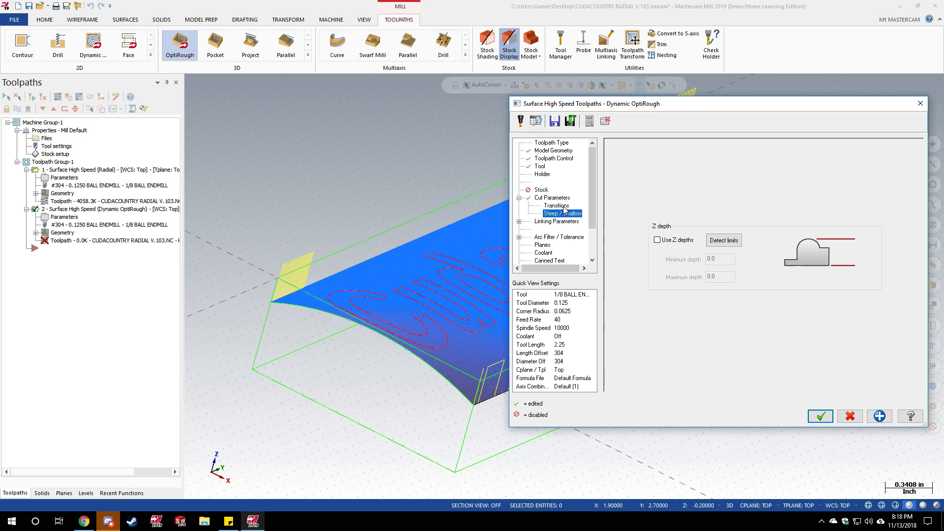
click(557, 222)
drag(697, 157, 657, 160)
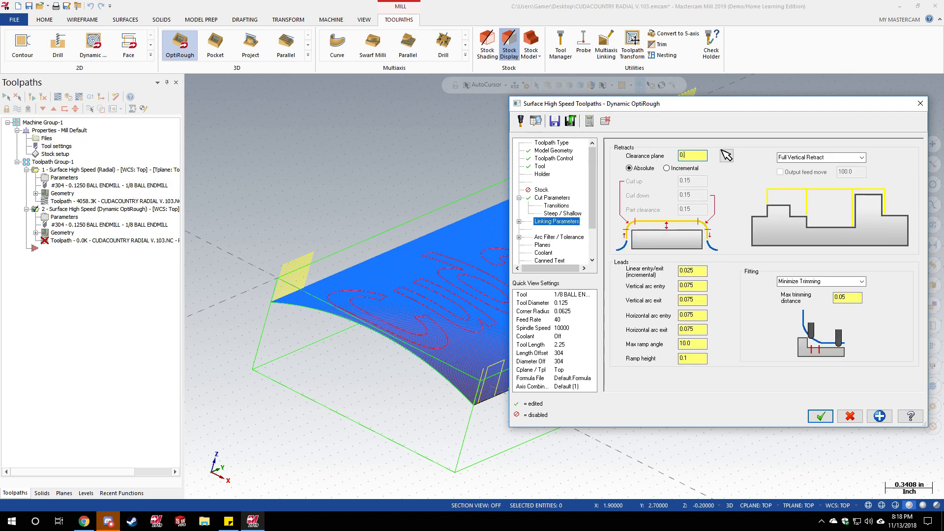
drag(701, 272, 672, 273)
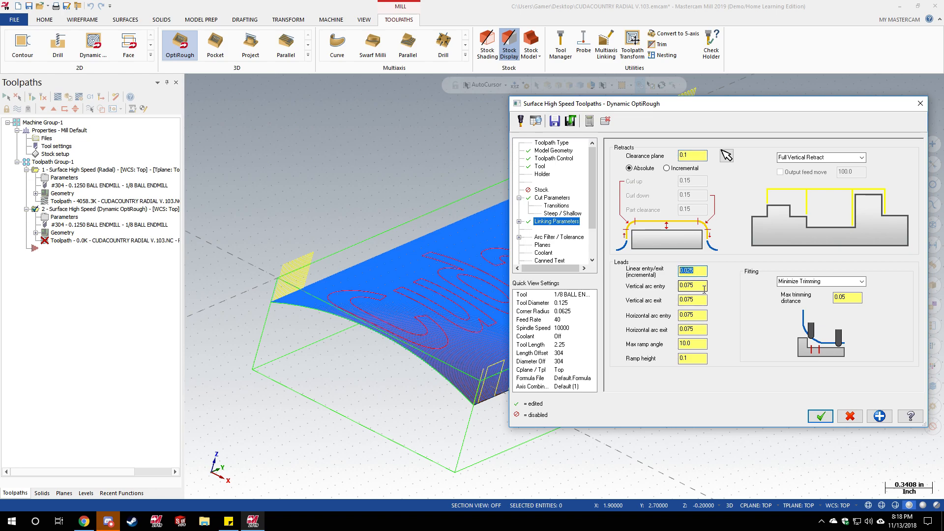
key(Tab)
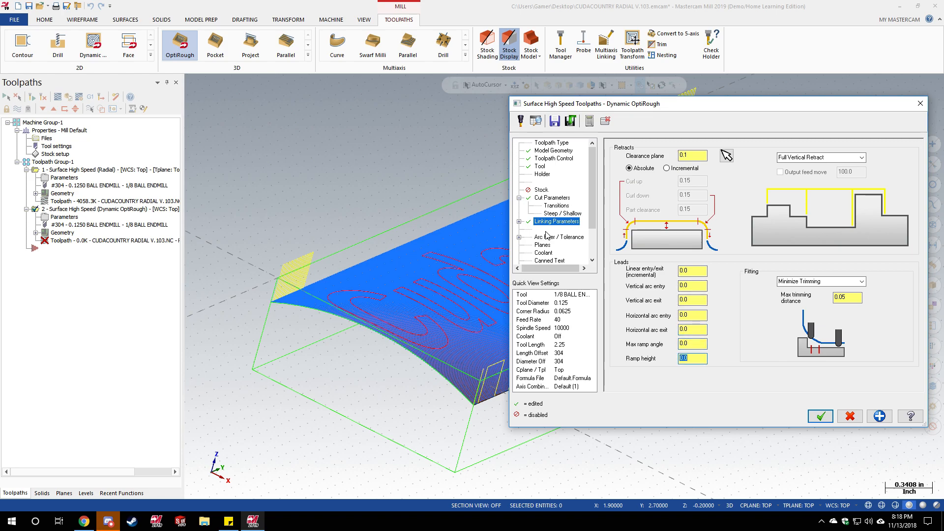
click(820, 415)
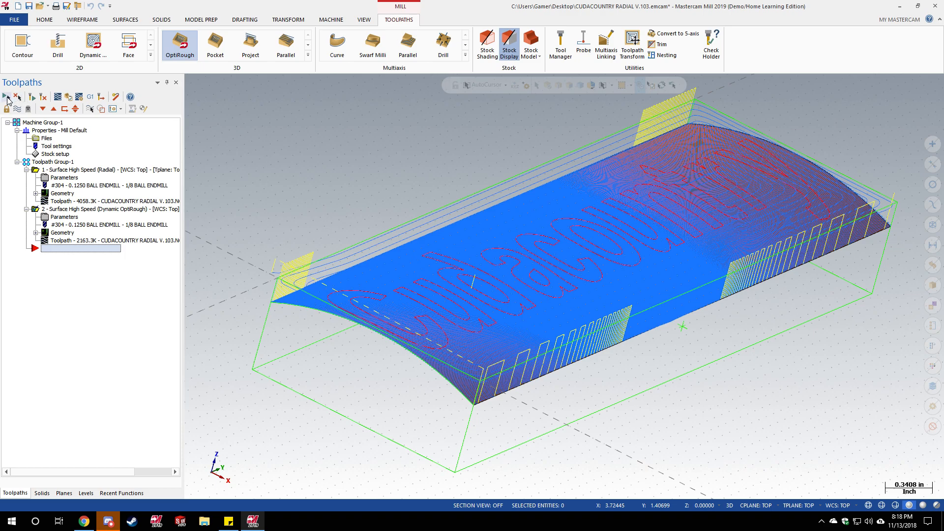
Verify the Radial and OptiRough toolpaths in the solid simulation, inspect the machined surface, and close the simulator
click(67, 97)
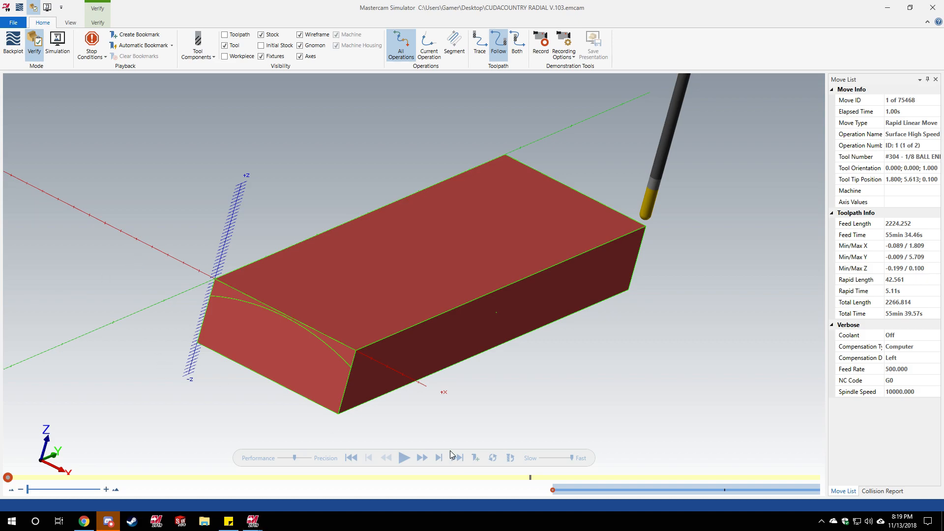
click(404, 458)
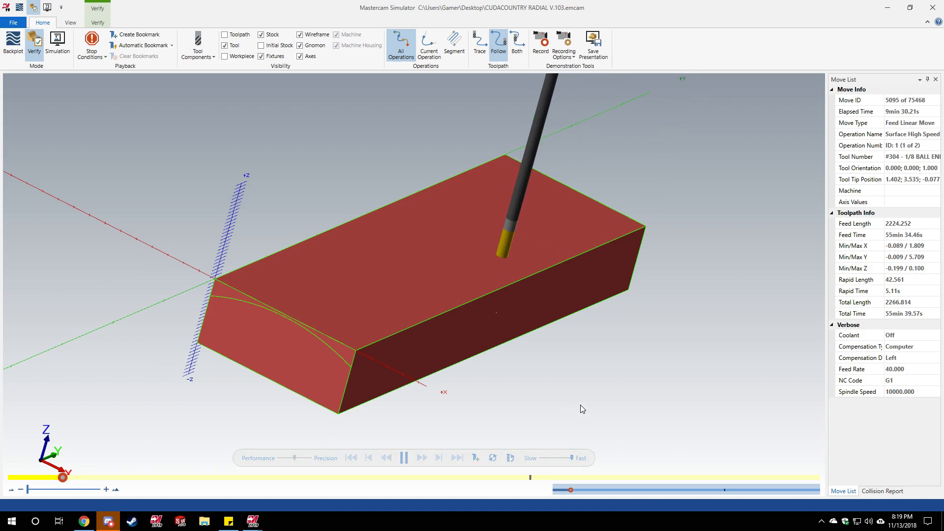
middle_drag(476, 235, 415, 270)
scroll(473, 238, up, 5)
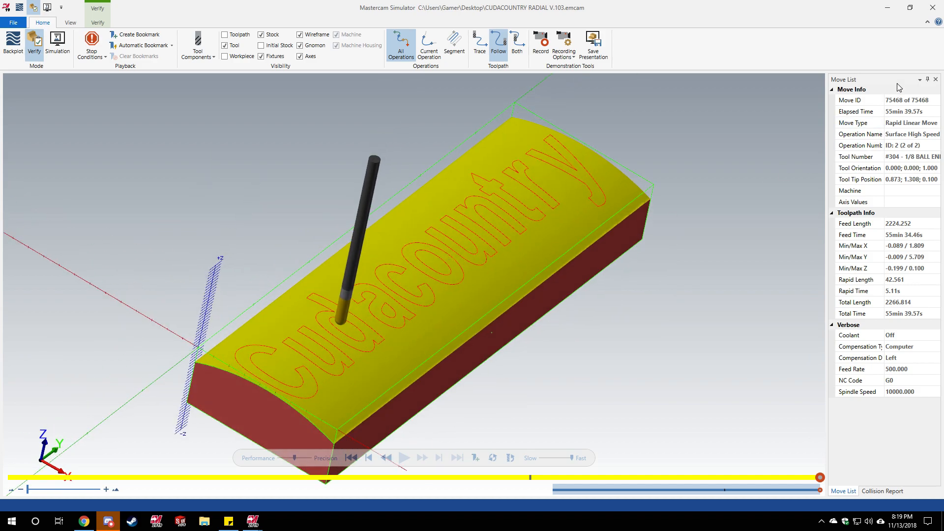
click(932, 7)
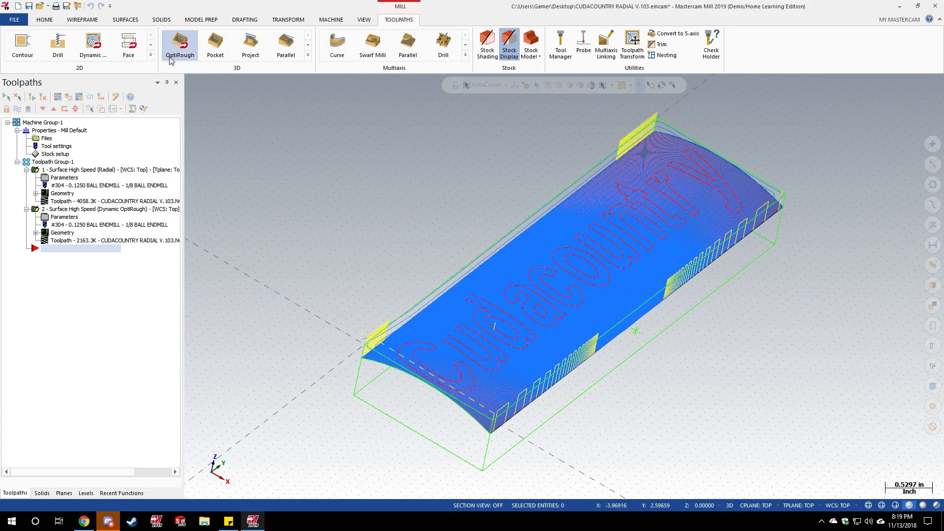
Start a Contour toolpath, hide the displayed toolpaths, and chain every outline of the Cudacountry lettering, including the inner loops, in 3D
click(150, 55)
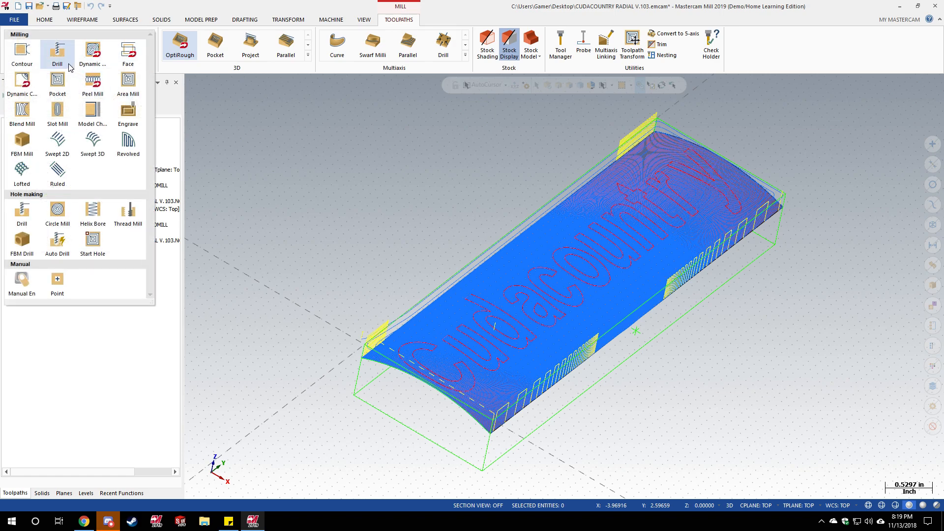
click(19, 54)
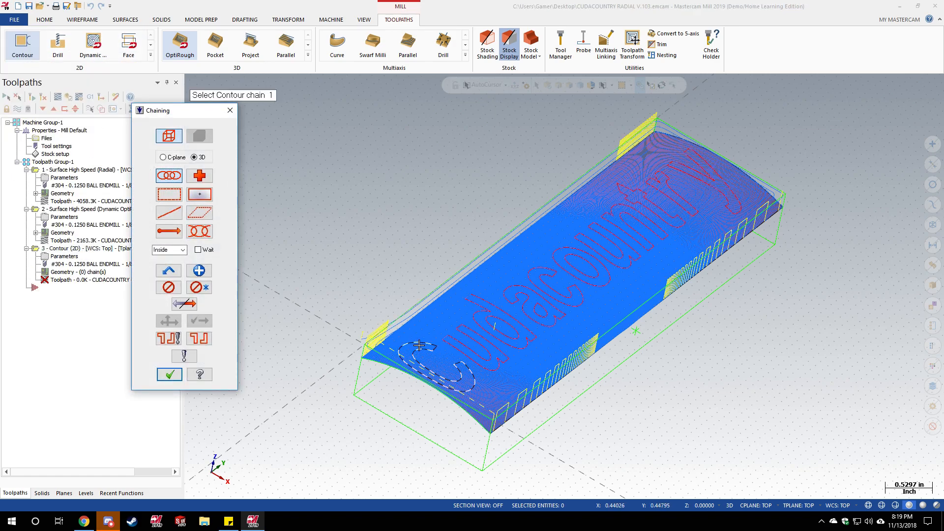
key(alt+t)
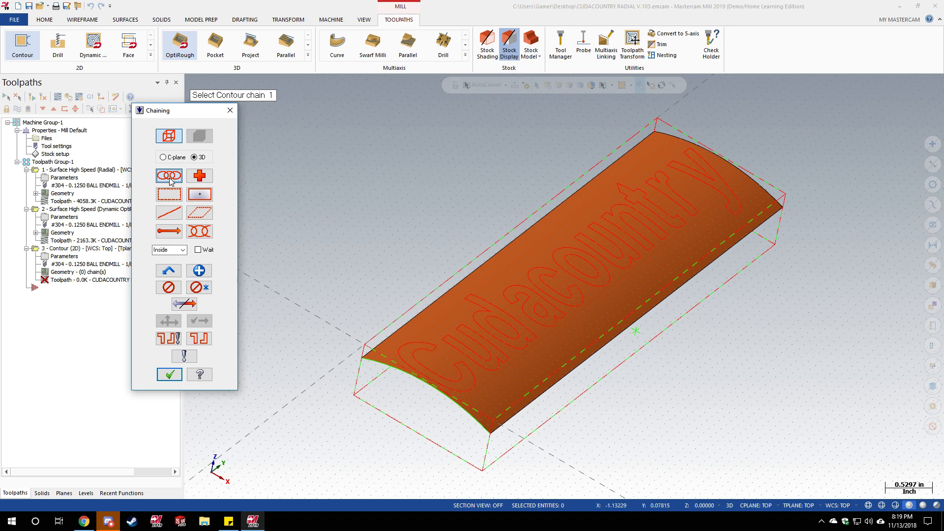
click(408, 343)
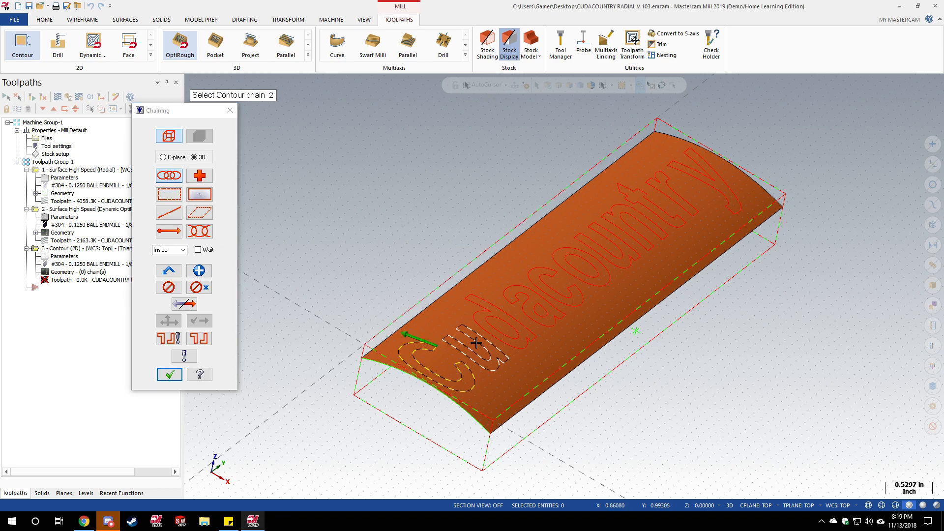
click(459, 349)
click(484, 324)
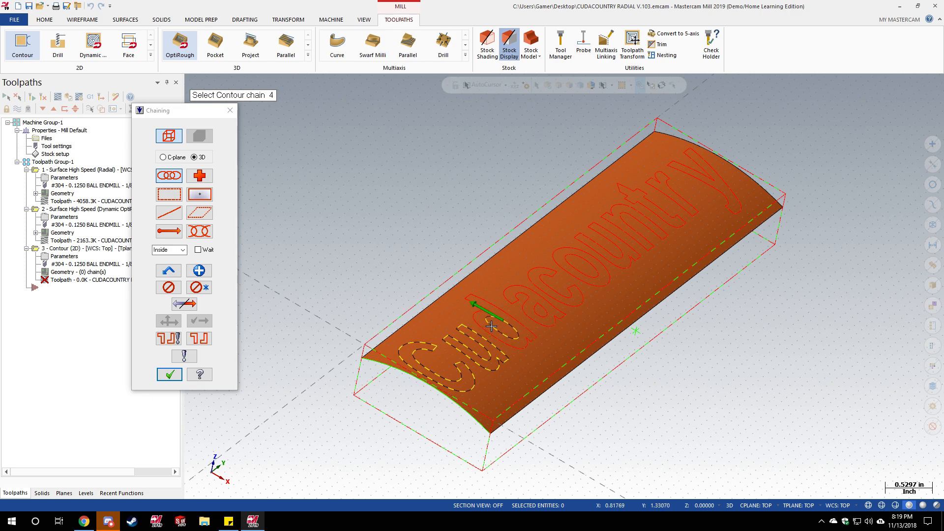
click(524, 296)
click(535, 310)
click(553, 307)
click(612, 278)
click(580, 273)
click(605, 253)
click(628, 232)
click(643, 218)
click(644, 208)
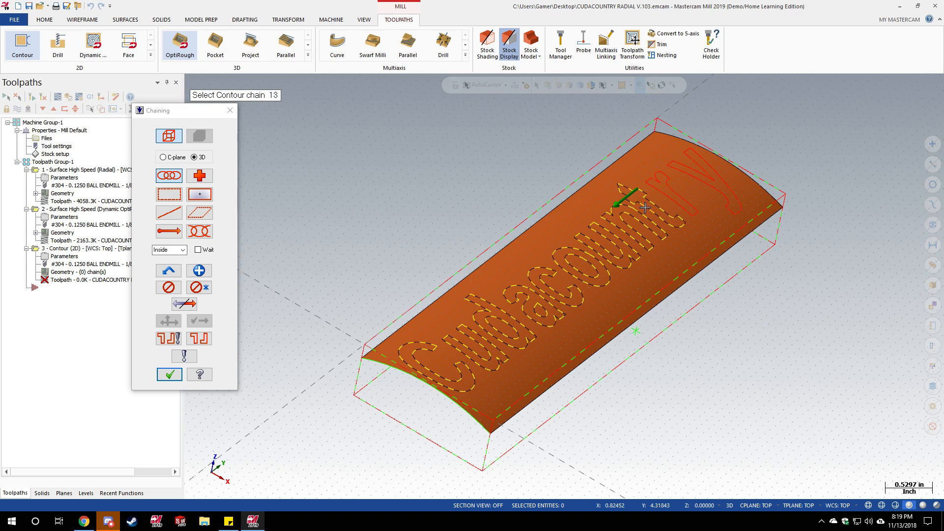
click(665, 193)
click(685, 174)
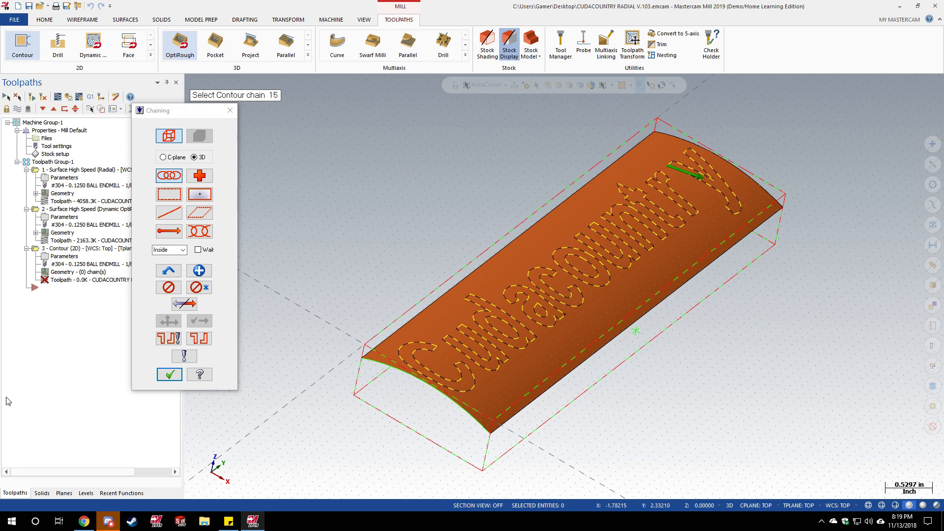
click(169, 374)
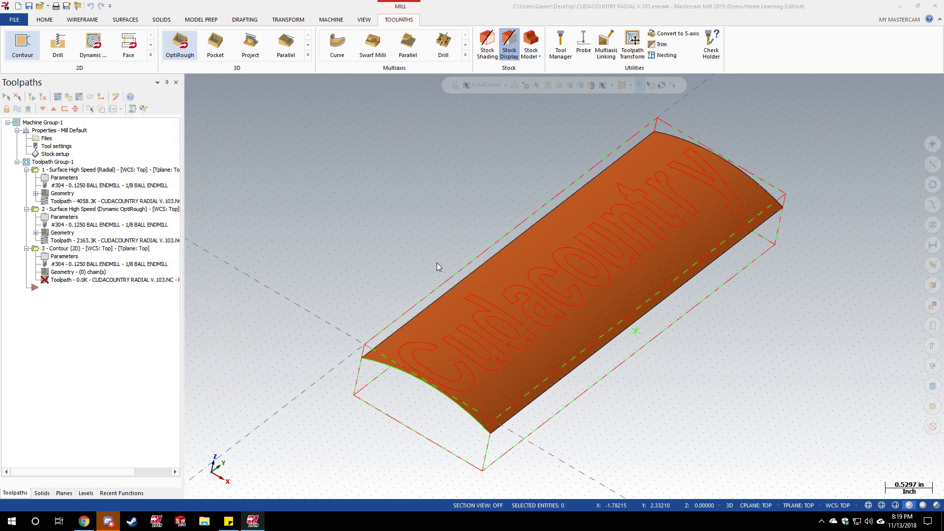
Set the 1/8 ball endmill's feed rate to 40, plunge rate to 20 and spindle speed to 10000 for the contour
click(540, 150)
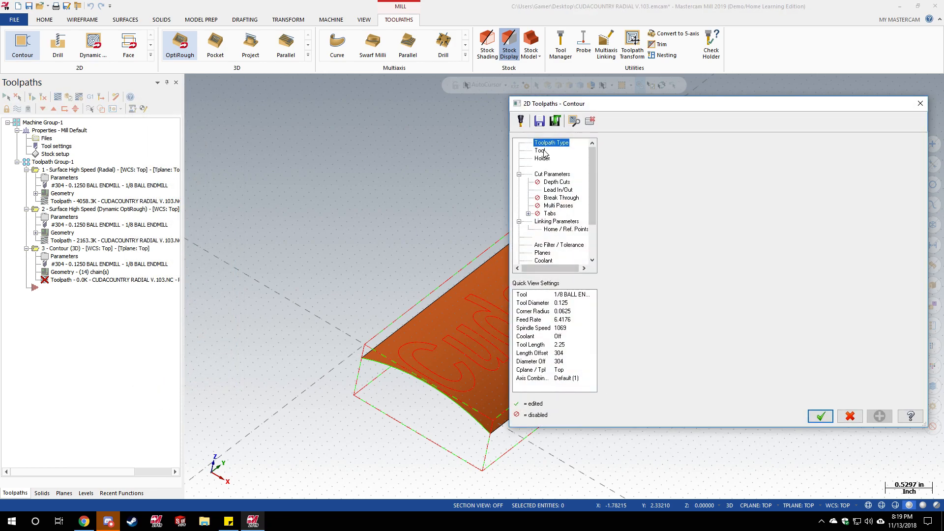
double_click(838, 268)
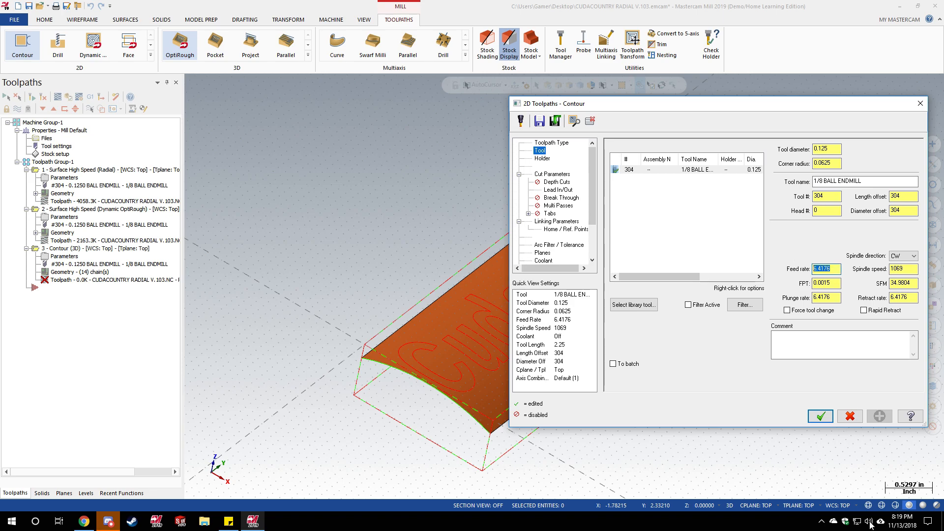
text(40.0)
key(Tab)
key(Tab)
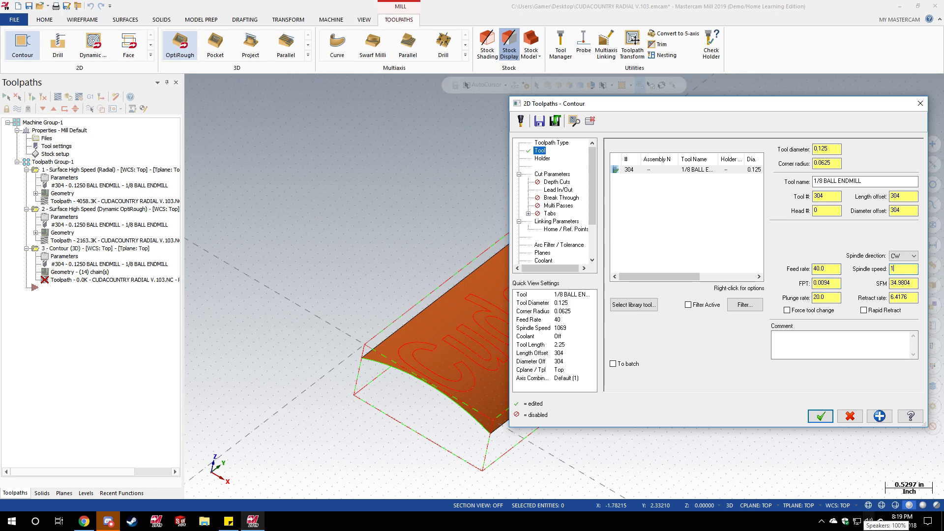
text(10000)
key(Return)
Set the contour's cutter compensation type to Off in the cut parameters
click(555, 174)
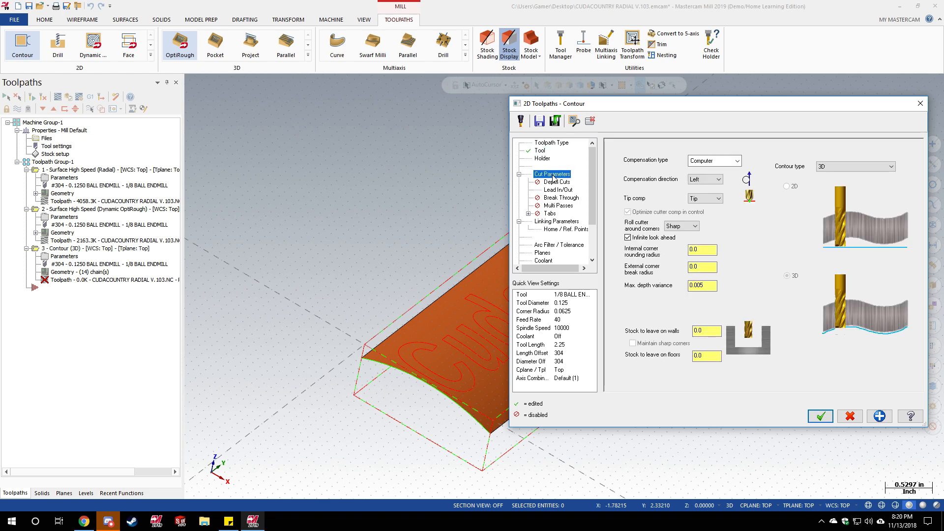
click(726, 164)
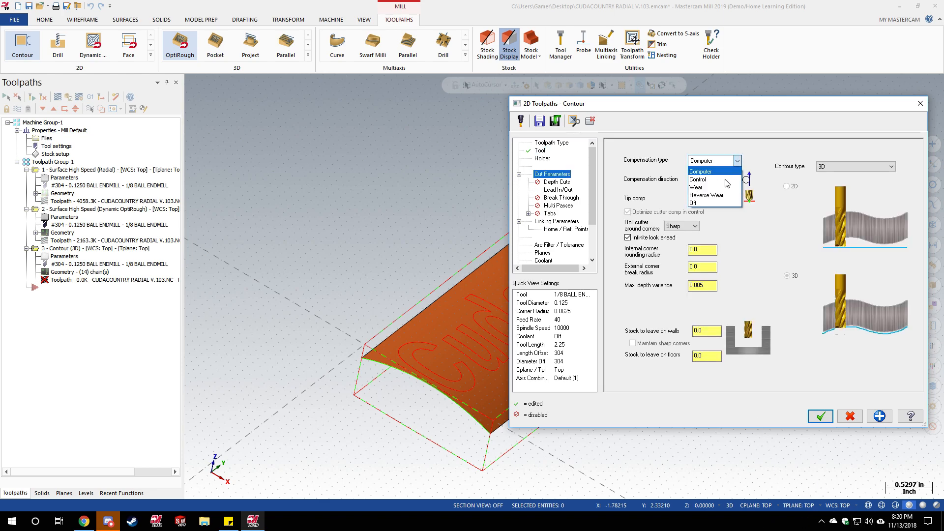
click(713, 202)
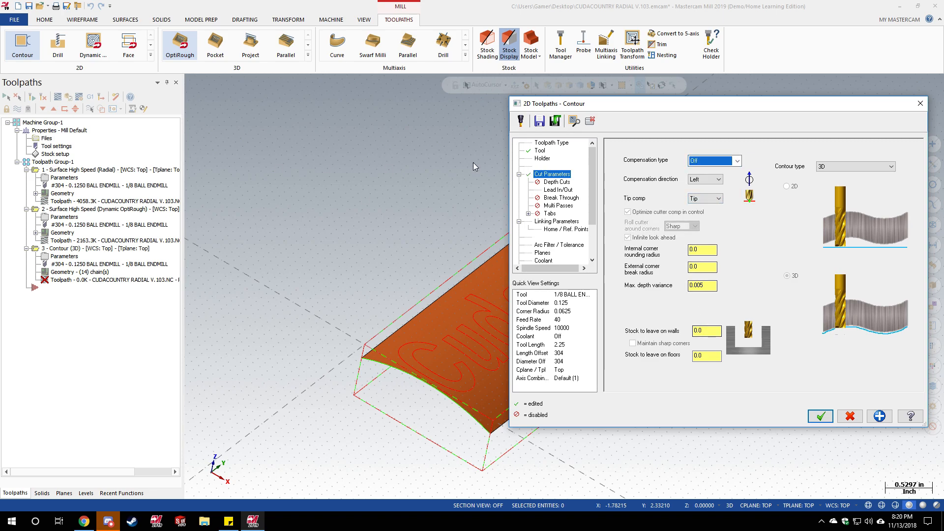
Enable depth cuts and disable lead in/out for the contour toolpath
click(553, 182)
click(645, 173)
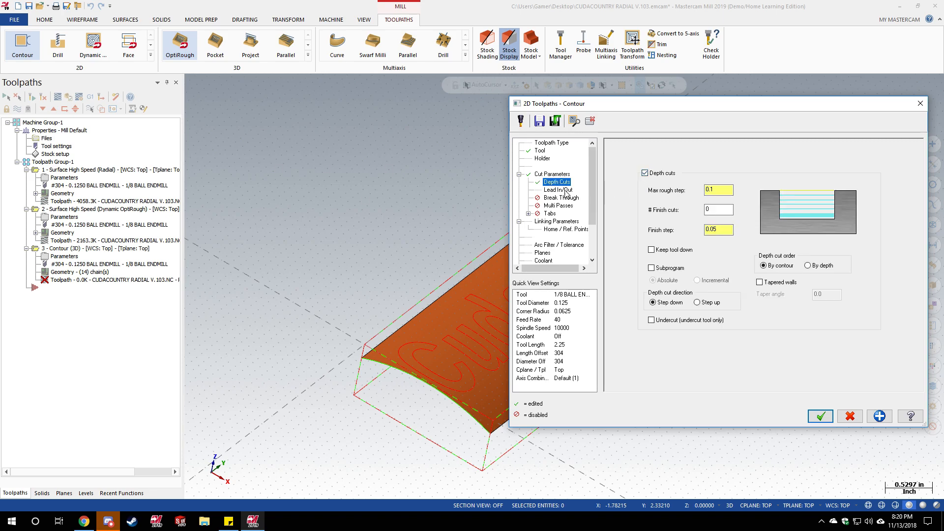
click(558, 190)
click(614, 146)
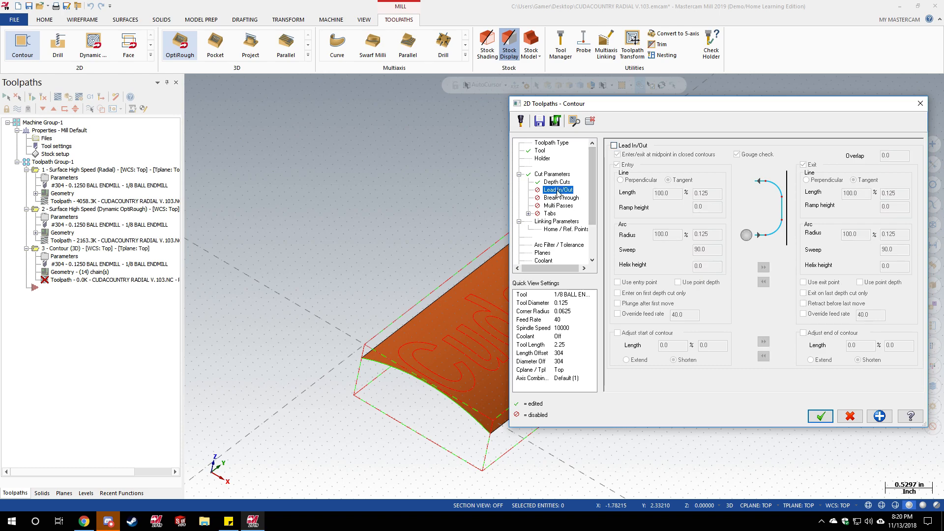
Set the contour's depth to -0.02 in the linking parameters and generate the toolpath
click(556, 221)
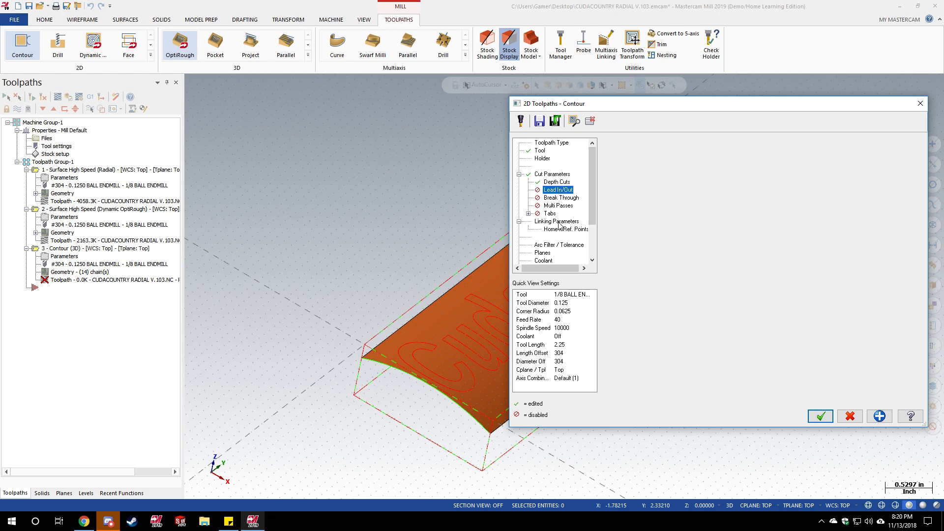
click(762, 344)
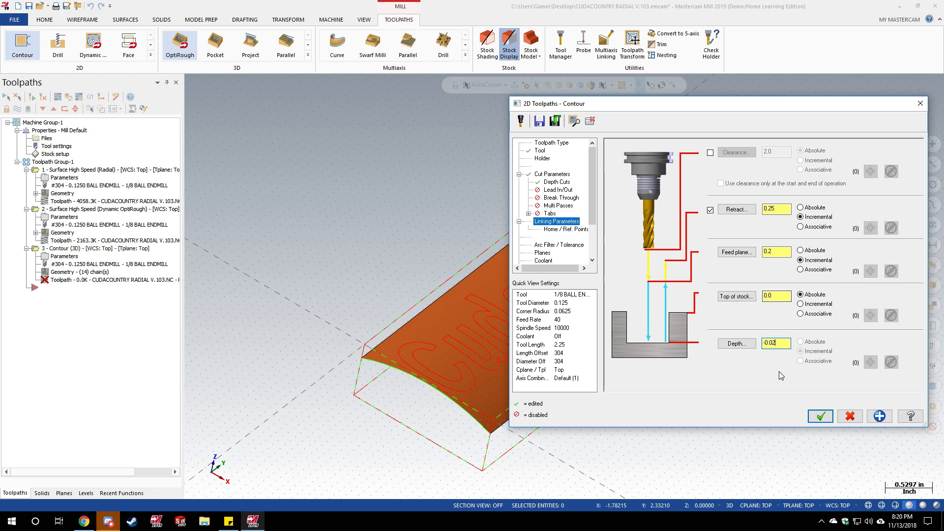
click(820, 415)
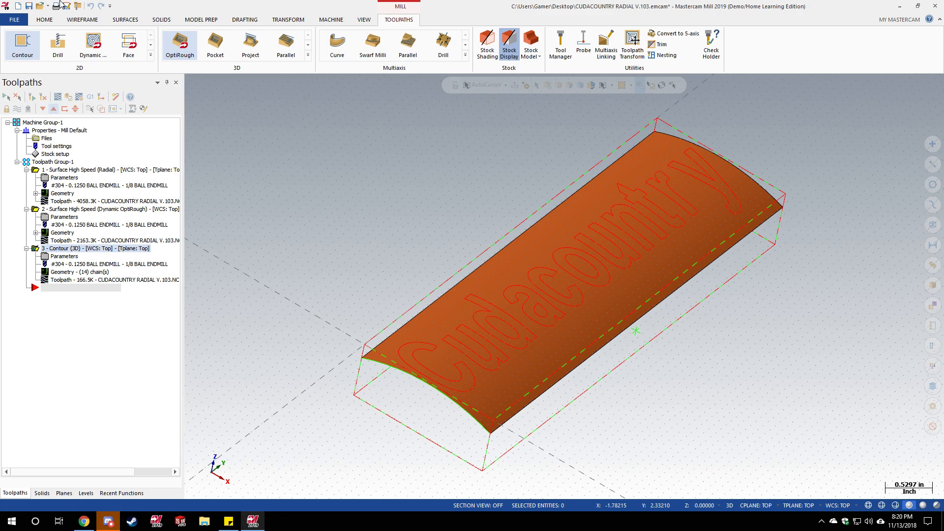
Verify all three toolpaths together in the solid simulation and inspect the engraved Cudacountry lettering on the curved surface
click(6, 97)
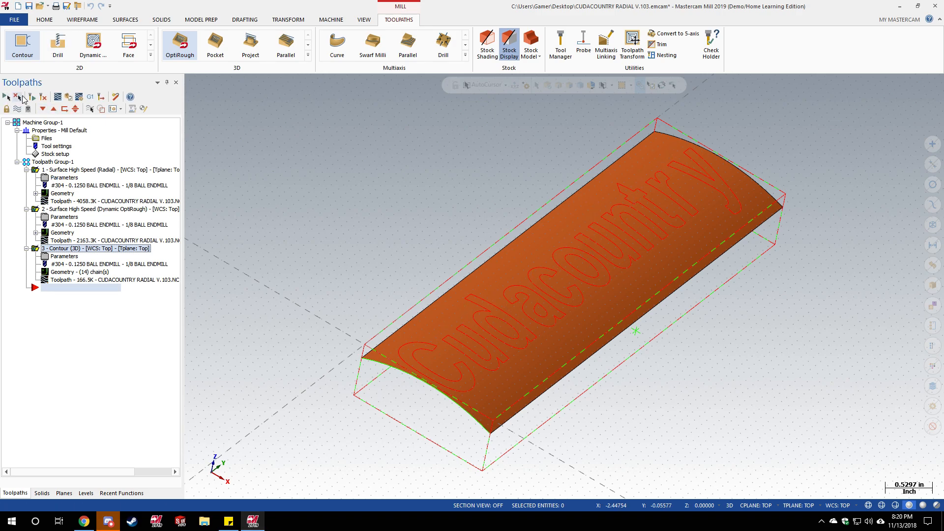
click(58, 98)
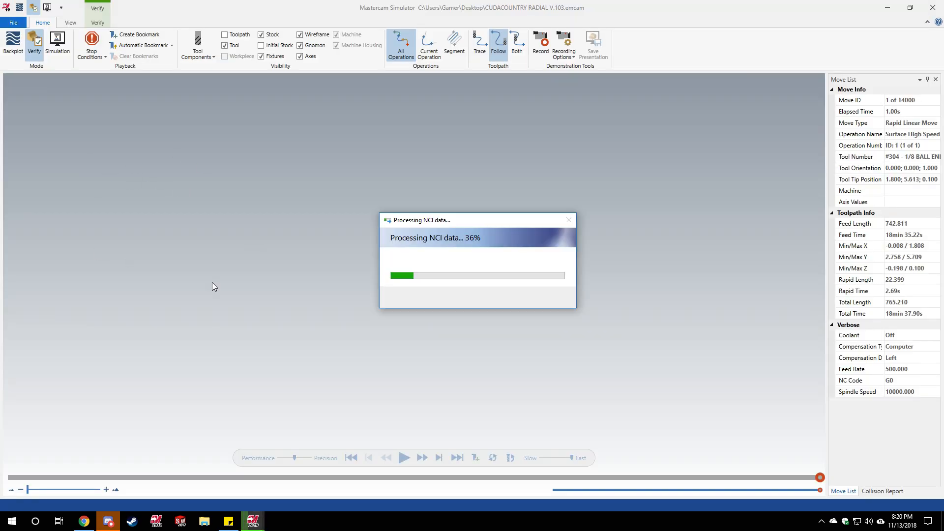
click(405, 456)
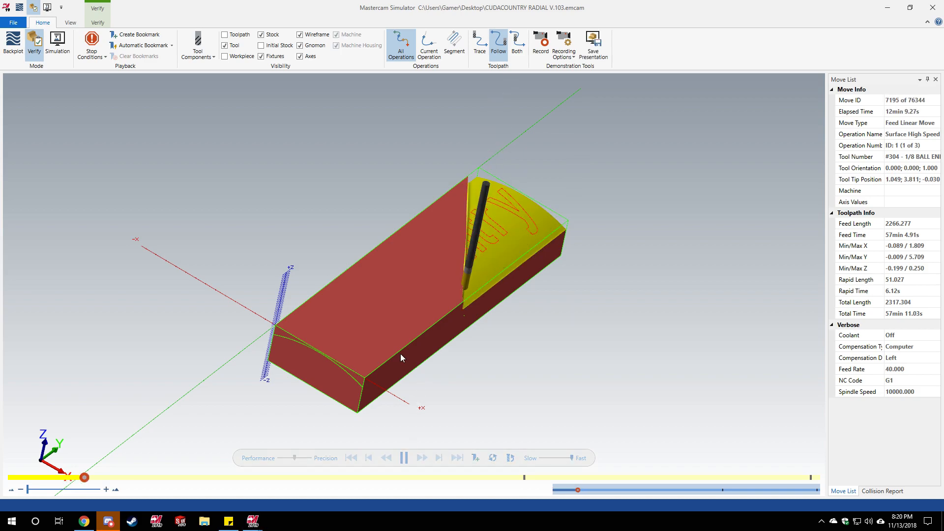
mouse_move(394, 332)
middle_down()
mouse_move(411, 328)
mouse_move(401, 341)
middle_up()
scroll(400, 340, up, 3)
scroll(274, 241, up, 1)
scroll(274, 241, down, 2)
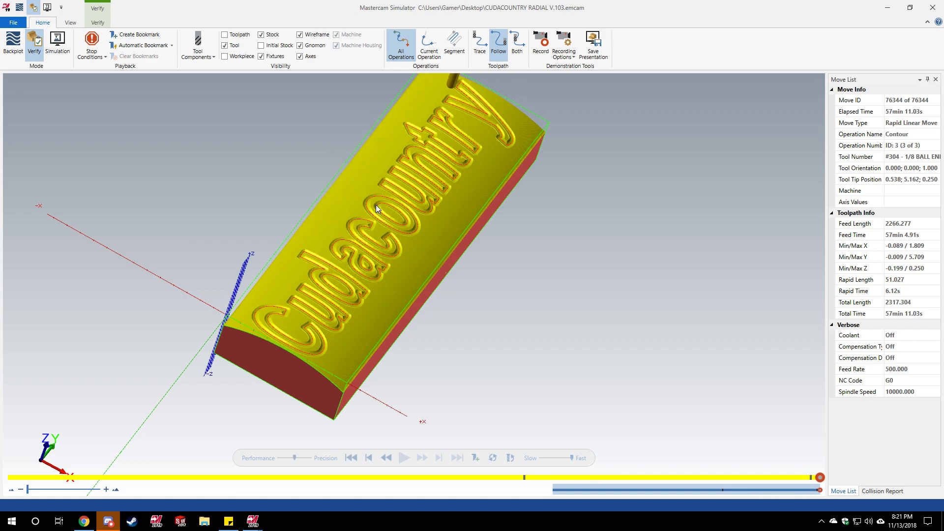
middle_drag(421, 204, 339, 258)
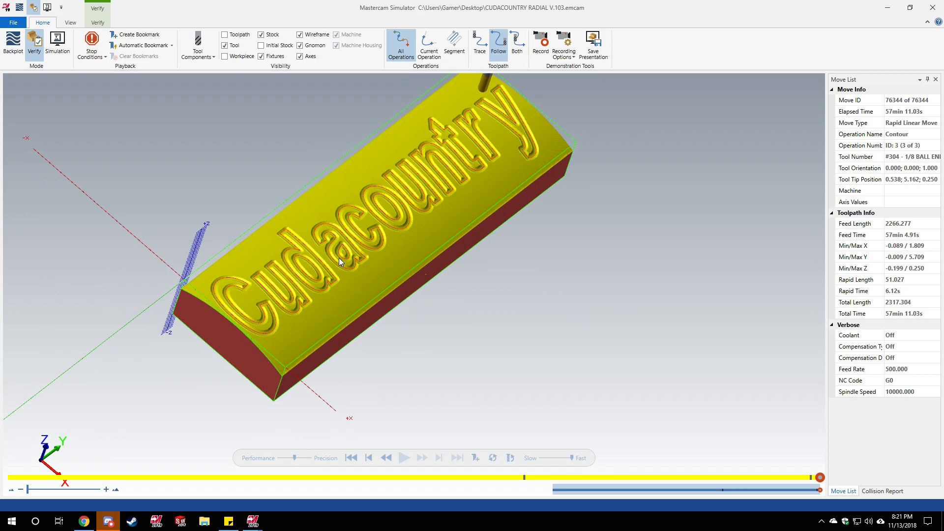